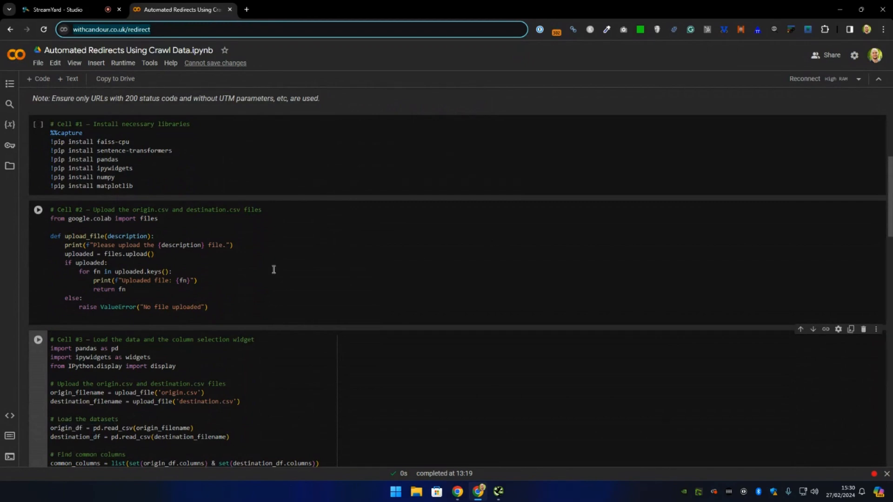
- Open the destination file from the desktop in Excel, widen its Address column and enlarge the window to full screen
drag(804, 11, 439, 37)
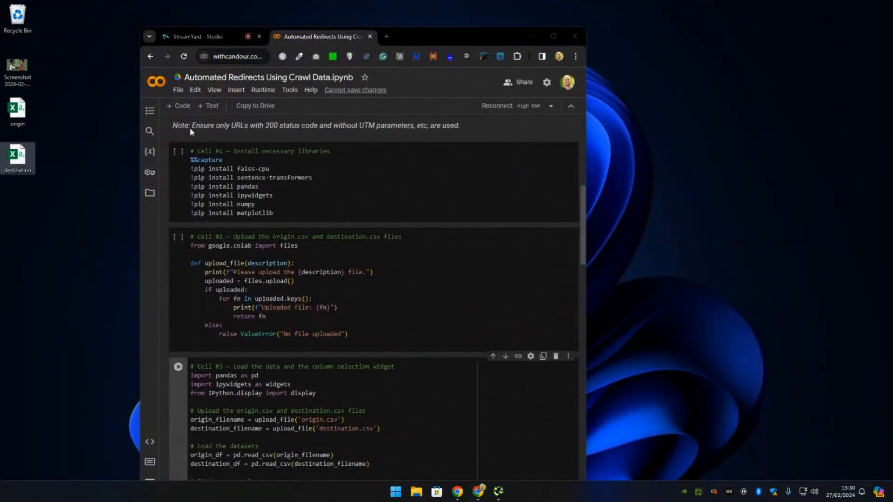
click(18, 110)
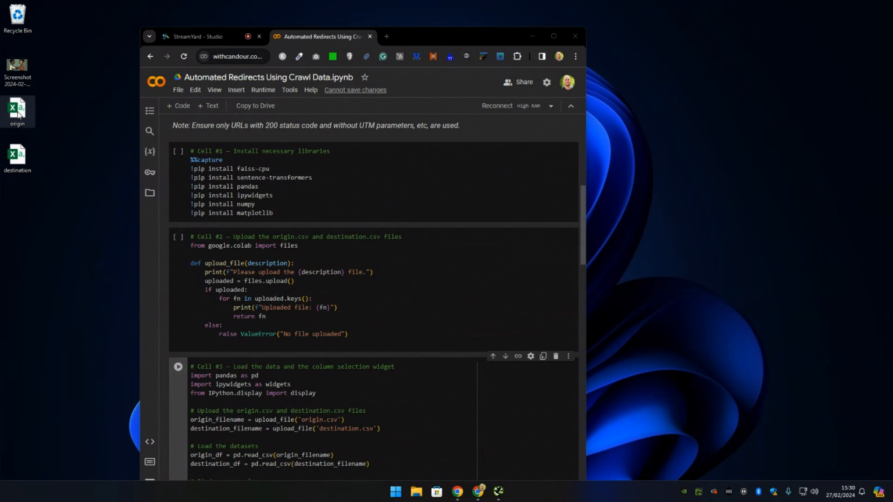
double_click(19, 158)
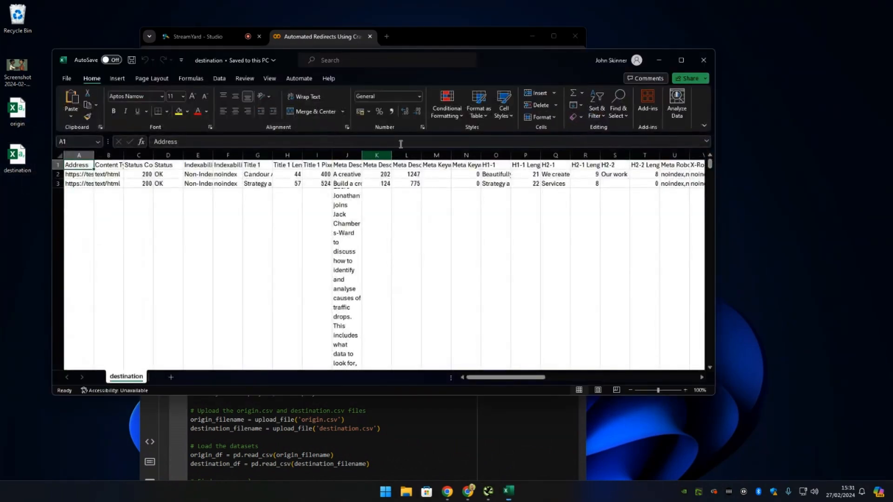
drag(94, 155, 273, 155)
click(681, 60)
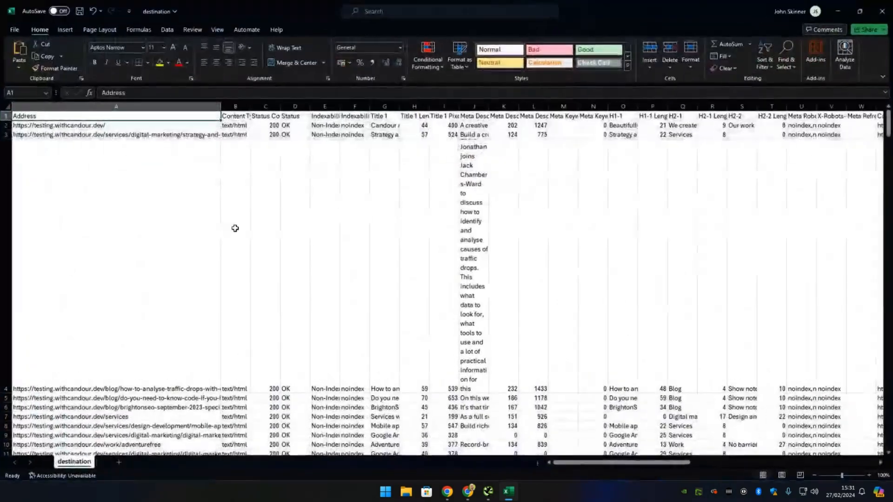
scroll(233, 233, down, 8)
scroll(238, 242, up, 7)
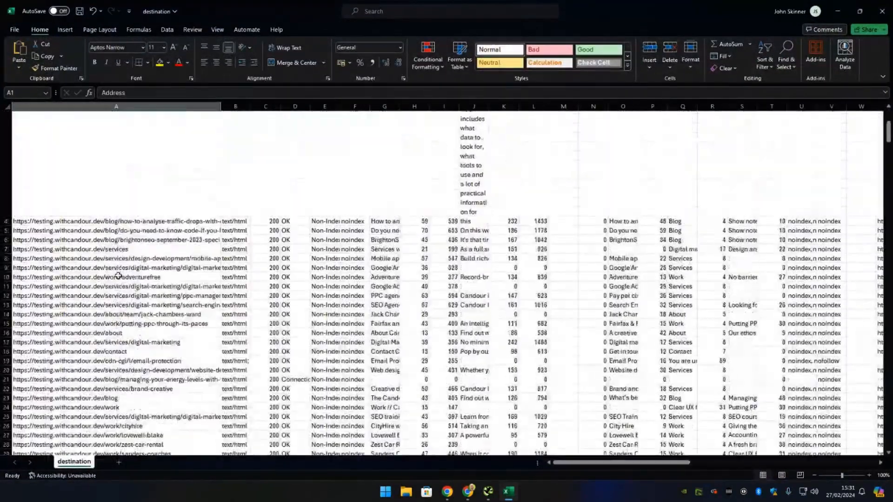
scroll(61, 294, down, 3)
click(88, 257)
key(ctrl+h)
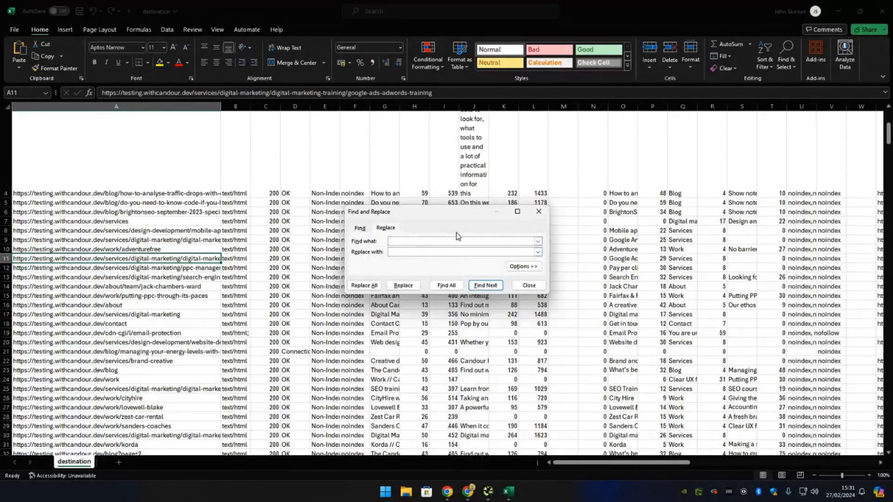
text(https://testing.wityhc)
key(BackSpace)
key(BackSpace)
key(BackSpace)
text(hcandour.dev)
key(Tab)
text(https://withcandour.)
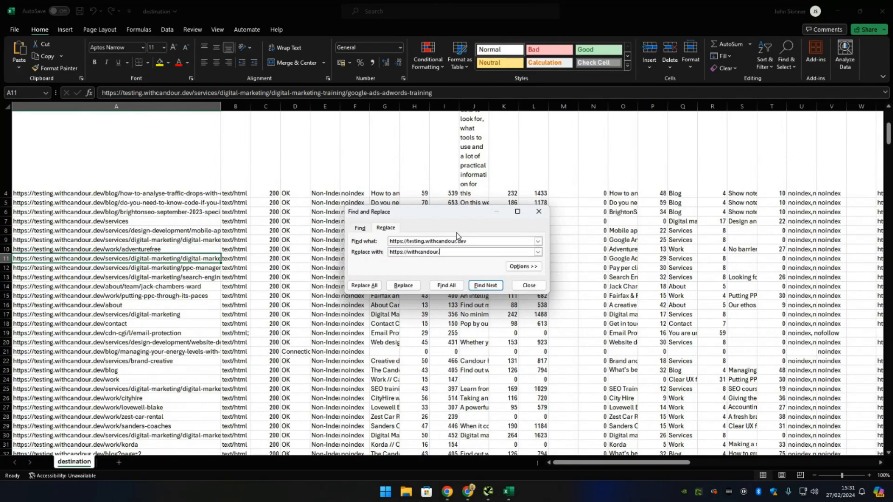
text(co.uk)
click(365, 286)
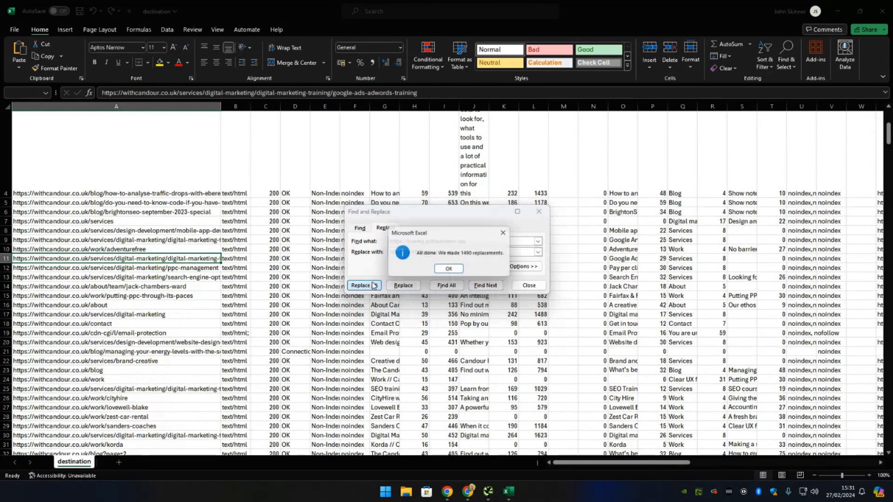
key(Return)
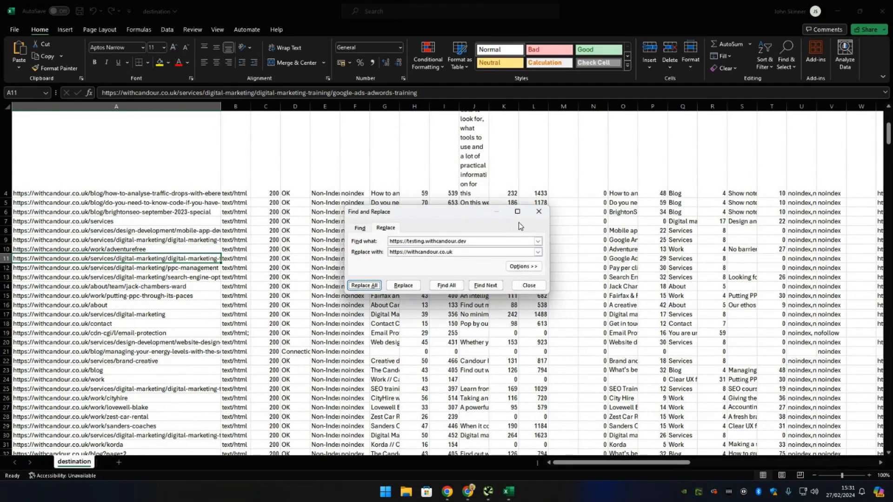
click(538, 211)
click(265, 259)
key(ctrl+s)
- Review the updated URLs in the Address column and the entries in the status code and indexability columns
scroll(219, 285, up, 7)
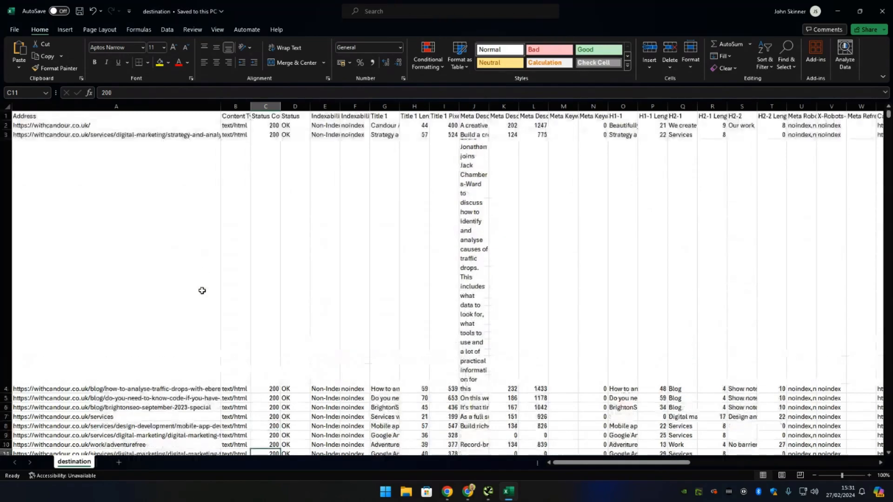
scroll(214, 293, down, 10)
scroll(219, 285, up, 10)
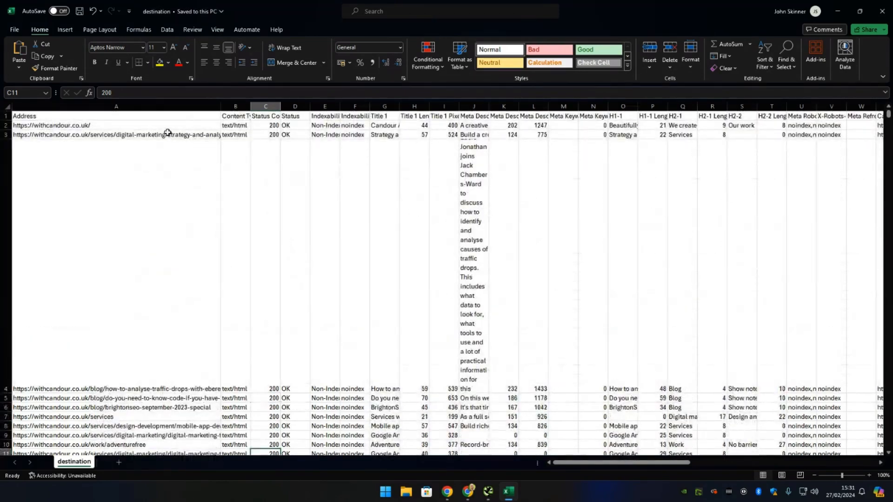
drag(86, 118, 86, 177)
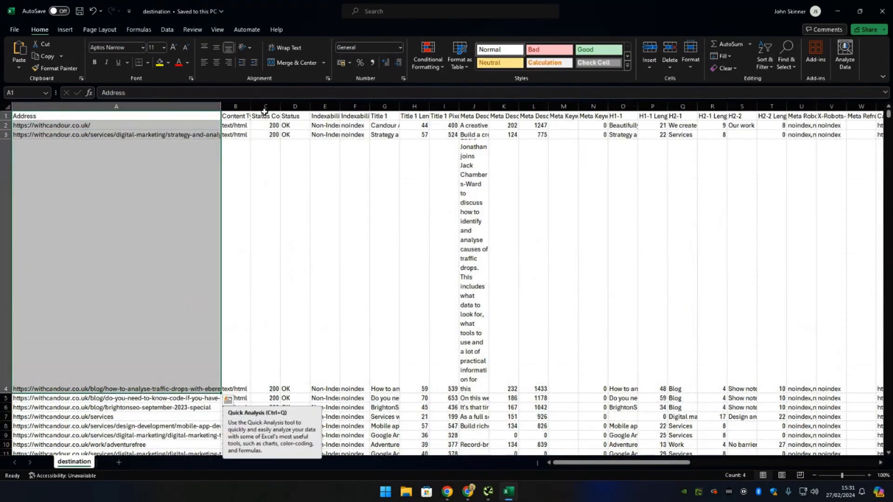
drag(263, 122, 269, 140)
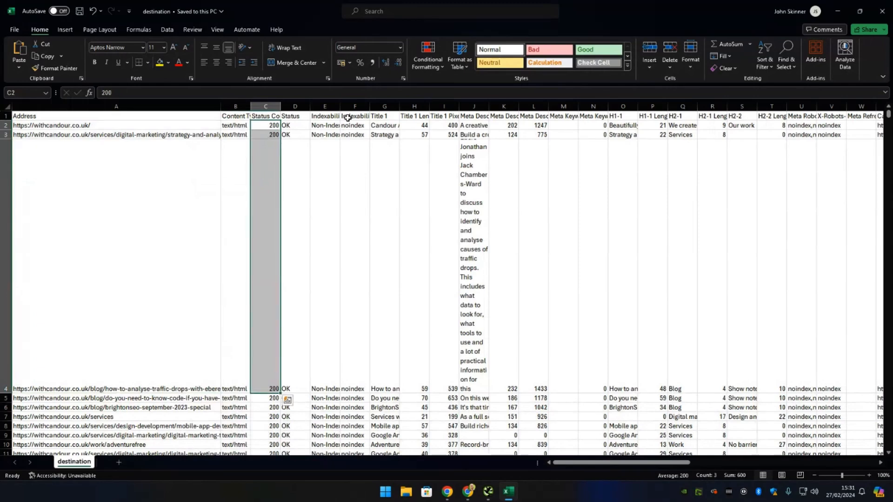
drag(328, 134, 356, 173)
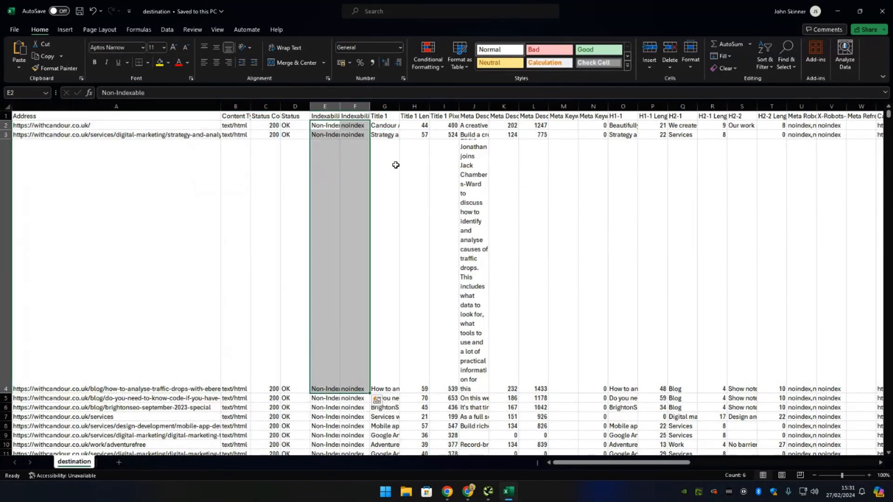
- Widen the Meta Description 1 column and check its descriptions and the page titles
drag(489, 107, 628, 107)
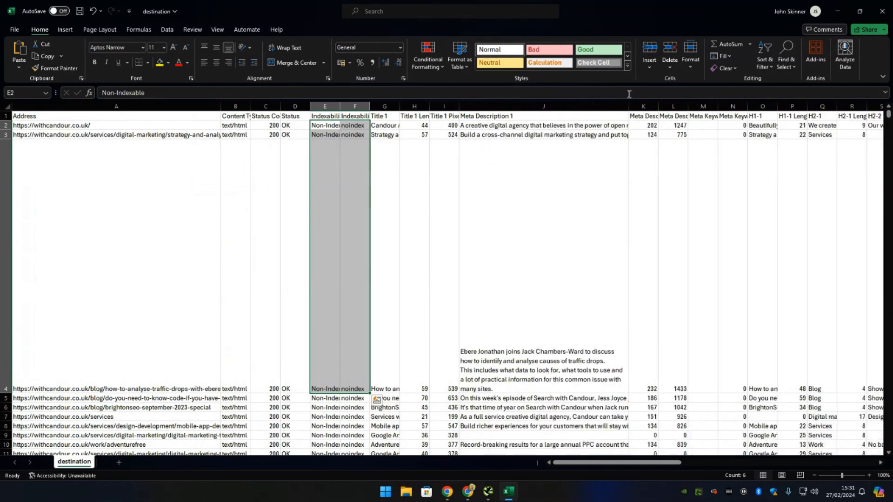
drag(485, 133, 493, 203)
click(385, 128)
- Look through the remaining crawl data columns, from the meta keywords across to the outlink columns
click(704, 132)
key(Right)
key(Right)
key(Right)
key(Right)
key(Right)
key(Right)
key(Right)
key(Right)
key(Right)
key(Right)
key(Right)
key(Right)
key(Right)
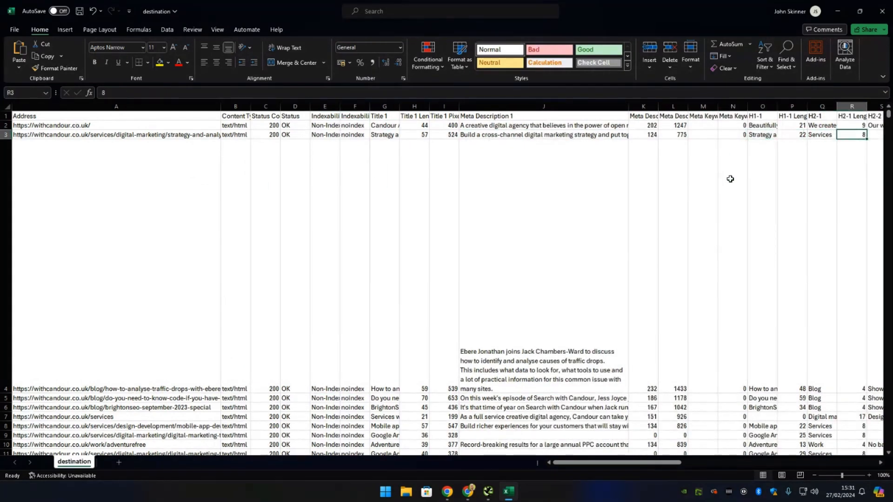
key(Right)
key(Right)
key(Right)
key(Right)
key(Right)
key(Right)
key(Right)
key(Right)
key(Right)
key(Right)
key(Right)
key(Right)
key(Right)
key(Right)
key(Right)
key(Right)
key(Right)
key(Right)
key(Right)
key(Right)
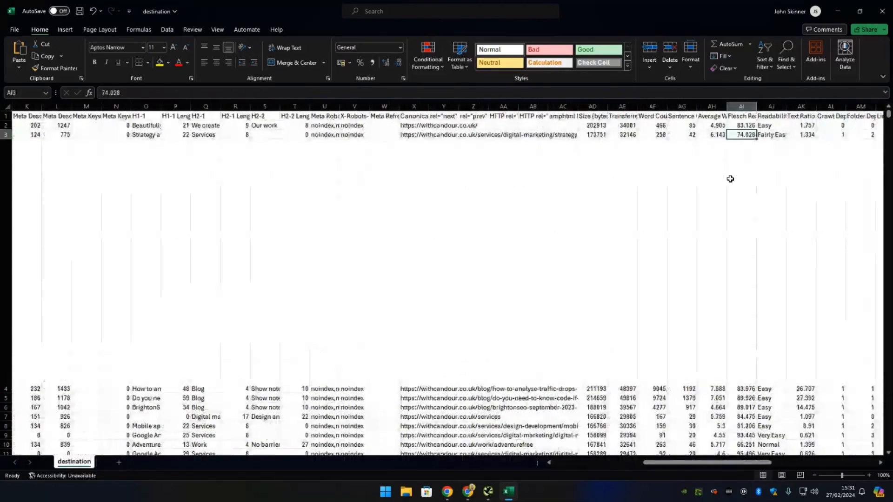
key(Right)
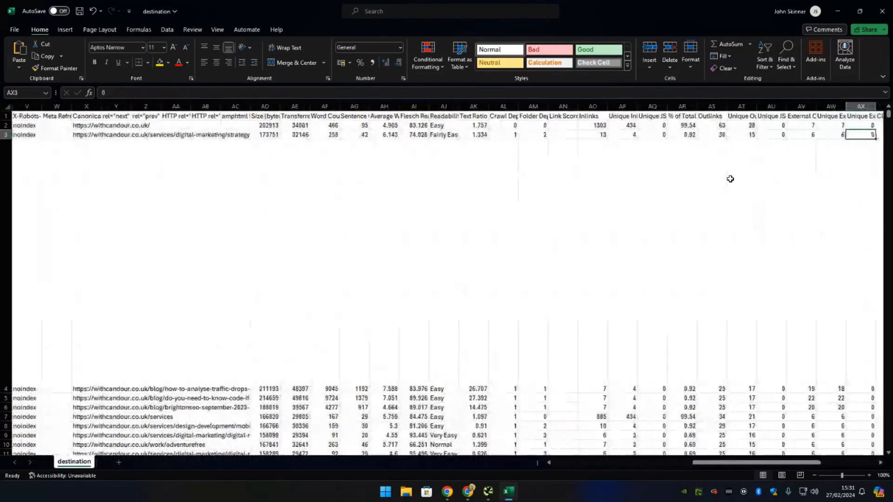
drag(682, 182, 56, 186)
- Close the destination workbook with its changes saved, and switch back to the Colab notebook in a maximized Chrome window
click(883, 12)
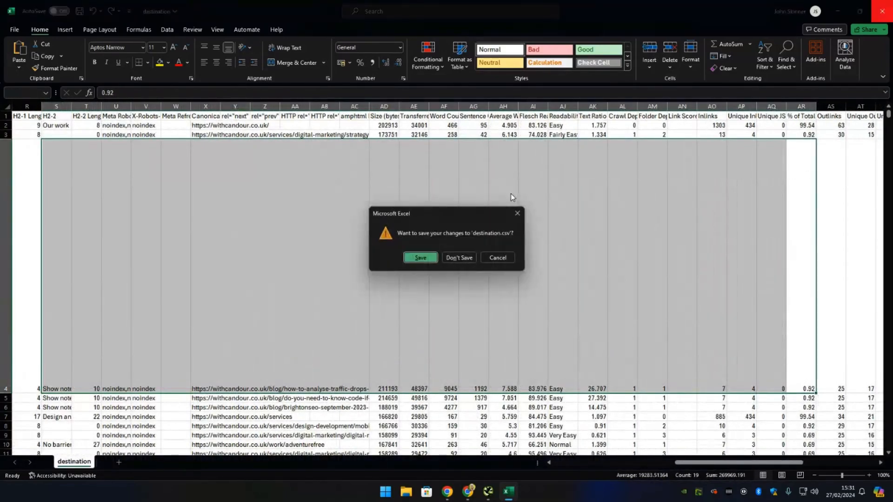
click(421, 258)
double_click(108, 83)
click(467, 244)
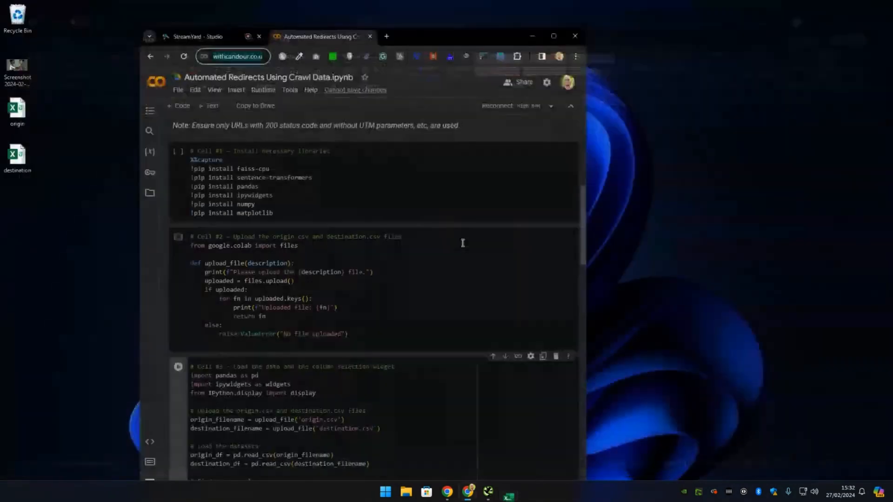
click(553, 36)
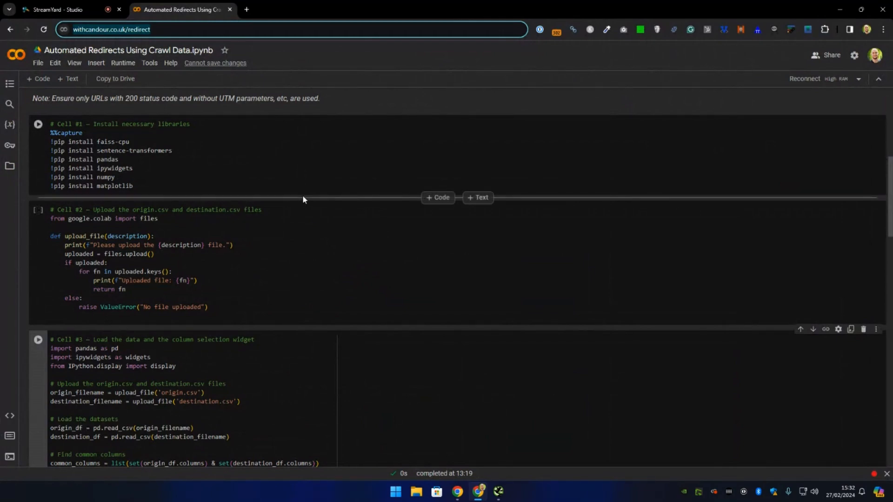
- Examine the notebook's code cells and its introduction, including what the tool is made with and how to use it
scroll(272, 210, down, 2)
scroll(272, 211, down, 10)
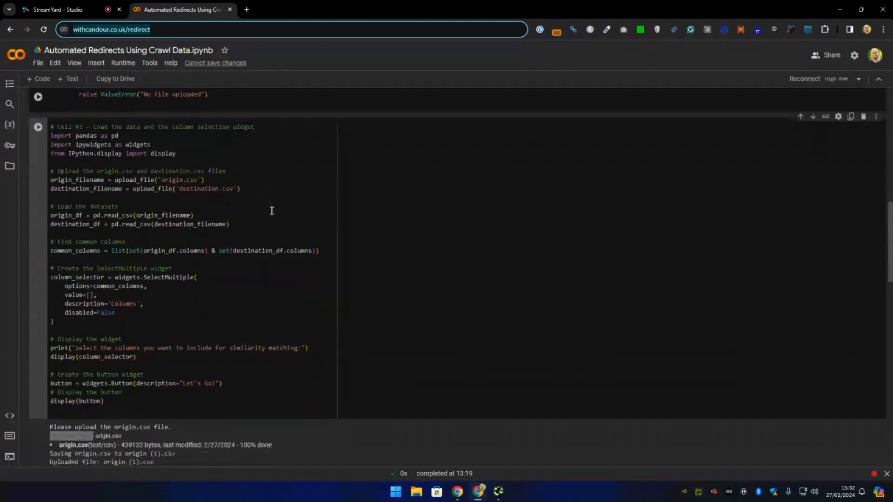
scroll(271, 208, up, 8)
scroll(272, 208, up, 10)
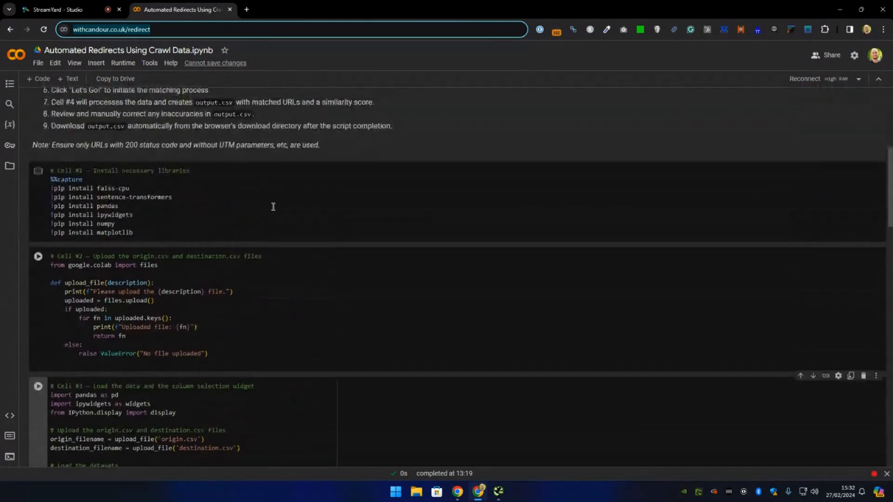
scroll(292, 240, up, 2)
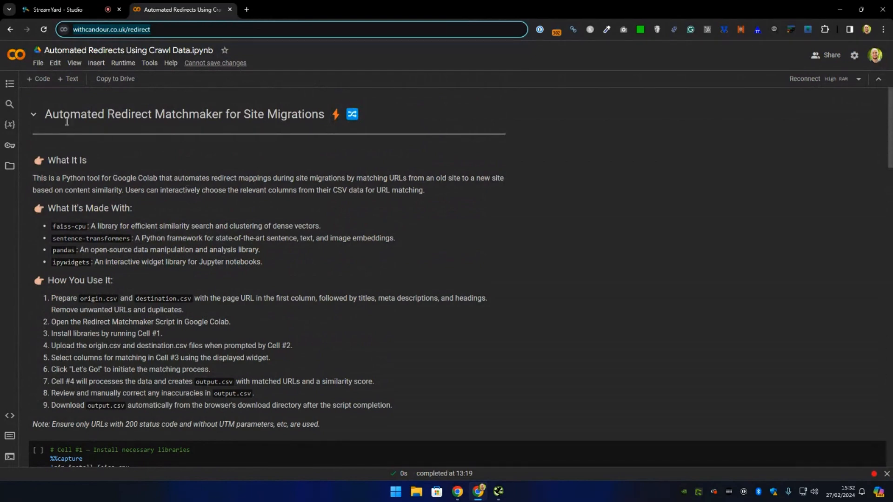
scroll(183, 278, down, 1)
drag(347, 374, 100, 139)
scroll(381, 254, down, 2)
scroll(381, 259, down, 2)
click(488, 160)
scroll(233, 260, up, 5)
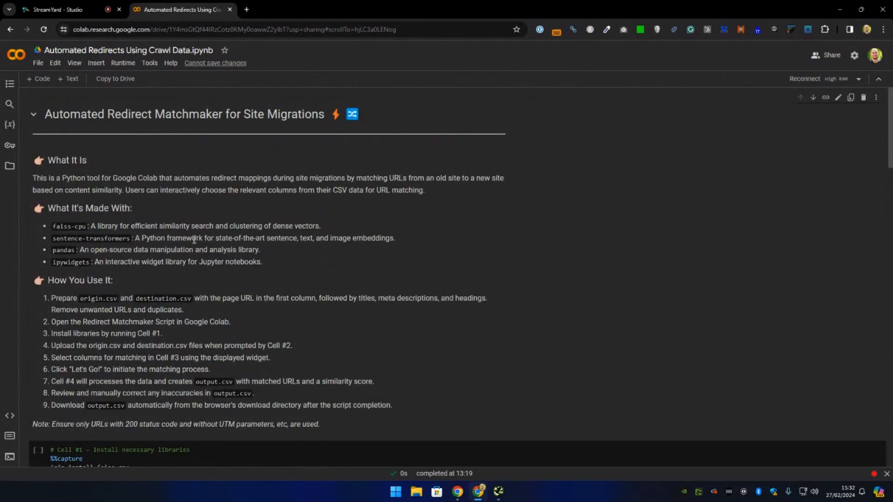
click(119, 65)
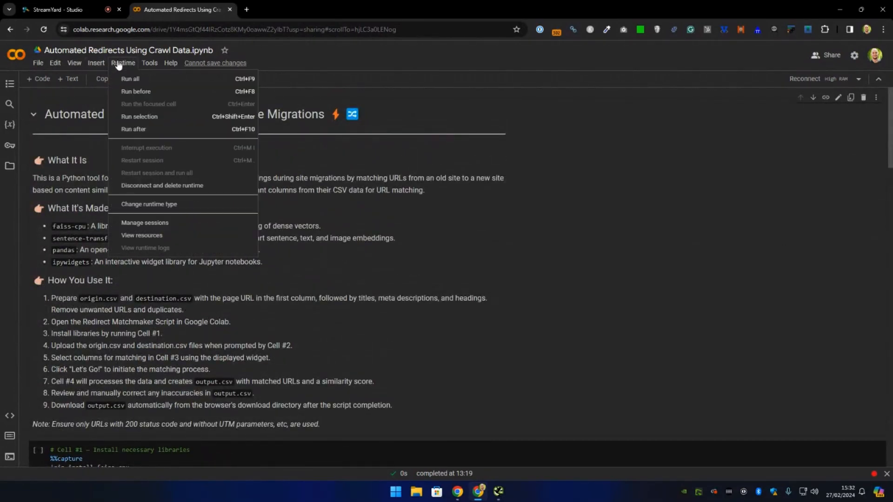
scroll(402, 247, down, 6)
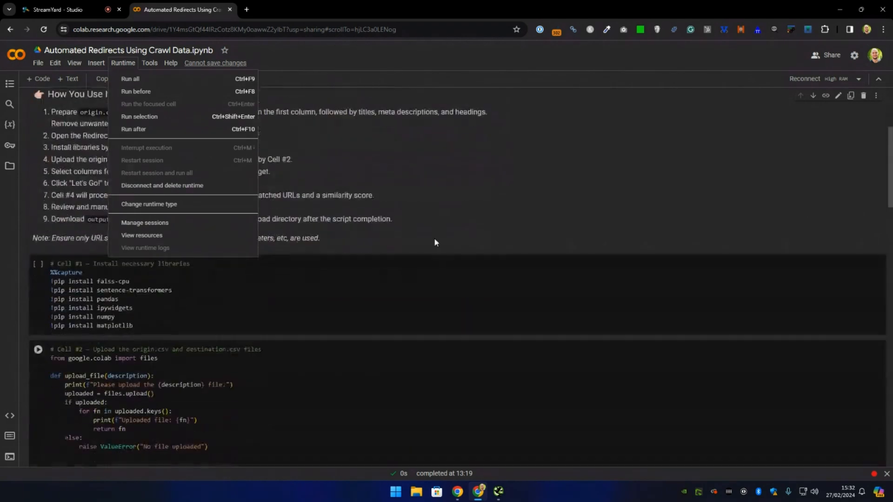
click(438, 204)
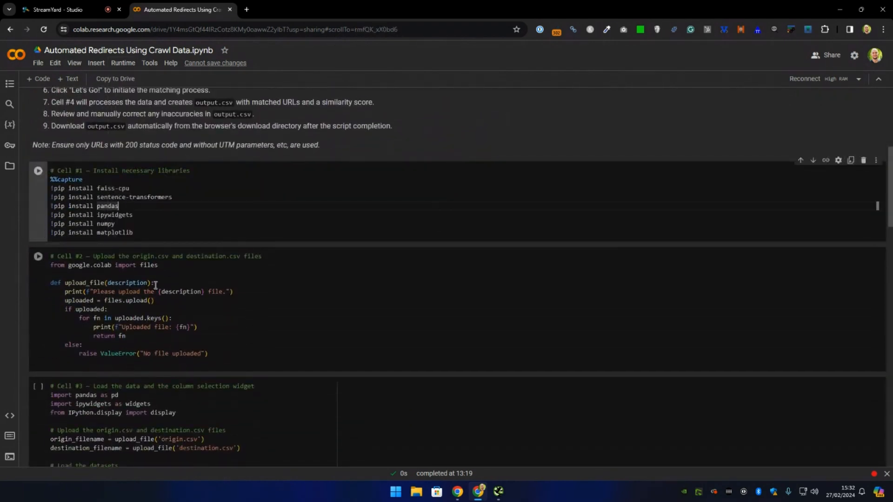
- Examine the library installation, file upload and data loading cells, and the usage instructions above them
click(309, 290)
scroll(314, 282, down, 2)
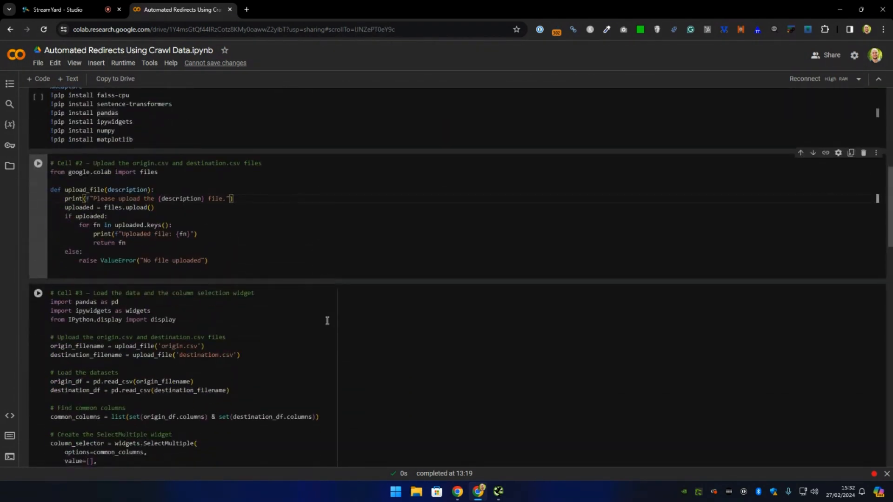
click(325, 319)
scroll(333, 320, up, 1)
scroll(332, 320, up, 3)
click(319, 254)
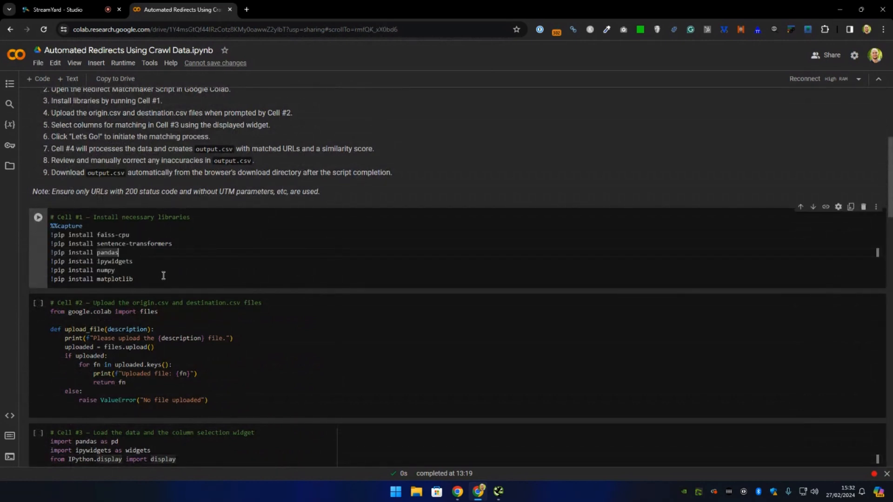
scroll(425, 335, down, 3)
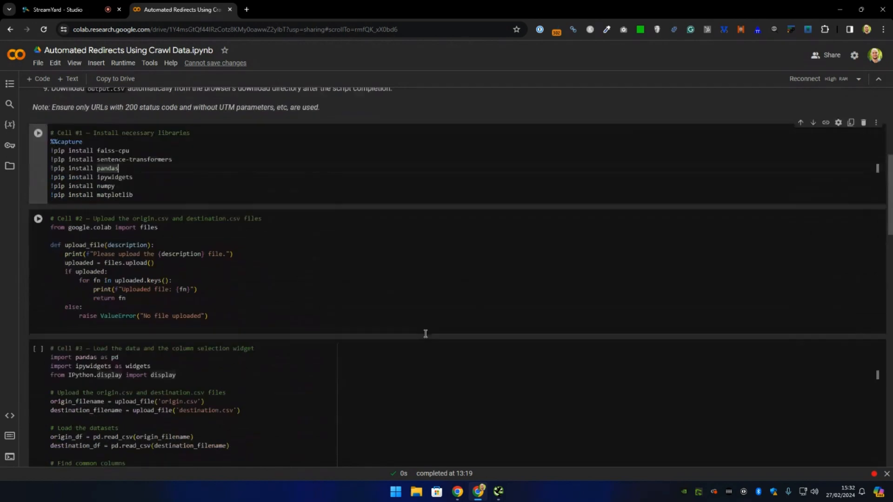
scroll(360, 274, up, 3)
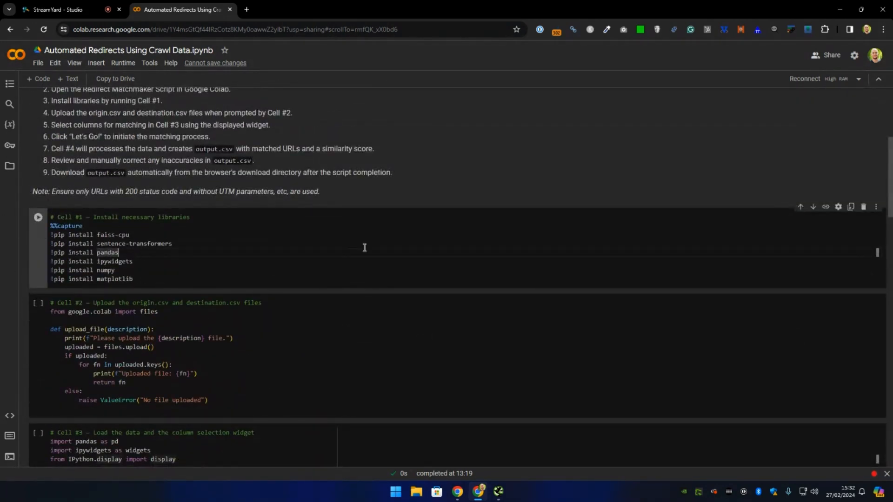
scroll(82, 240, down, 2)
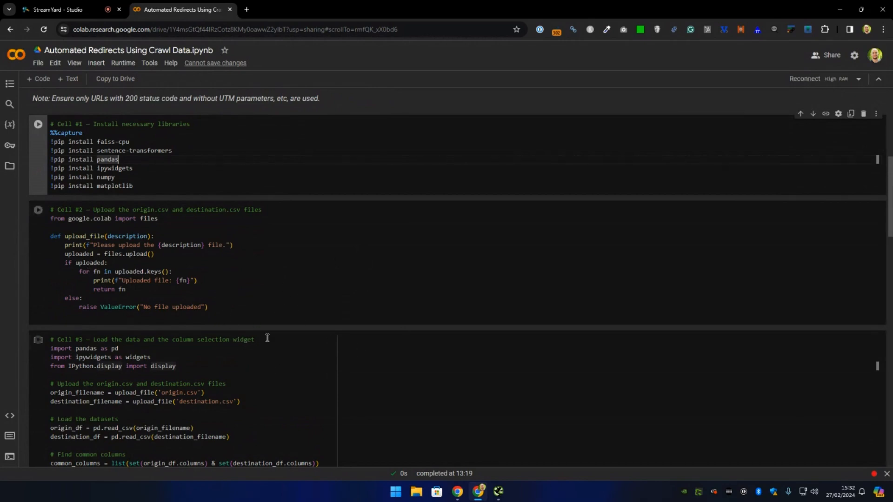
scroll(257, 333, up, 7)
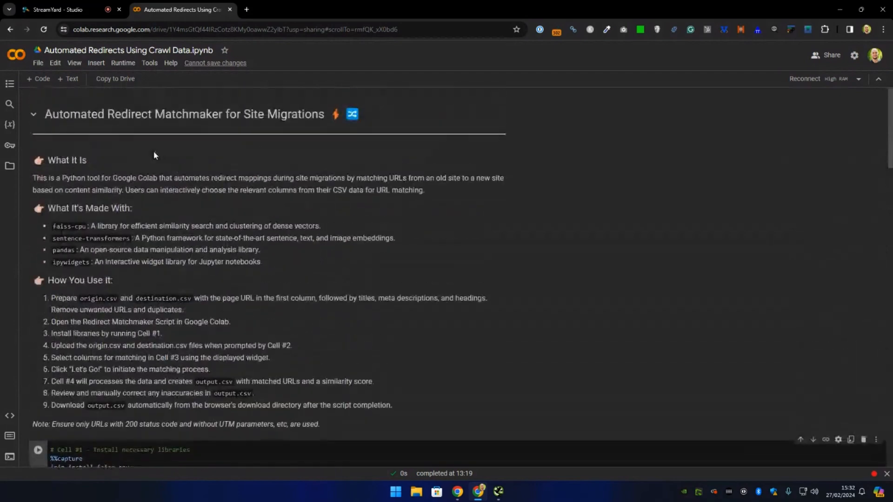
scroll(232, 235, down, 4)
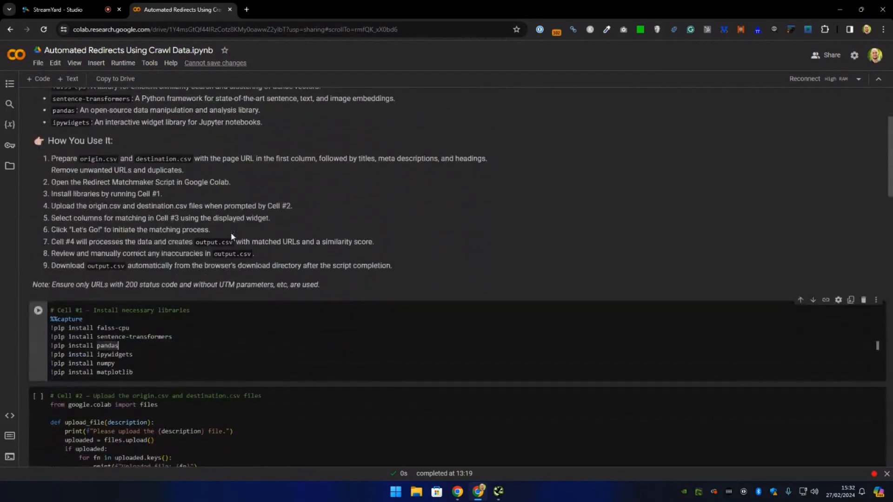
- Run all of the notebook's cells and check the runtime's RAM and disk usage
scroll(232, 239, down, 2)
scroll(232, 239, up, 7)
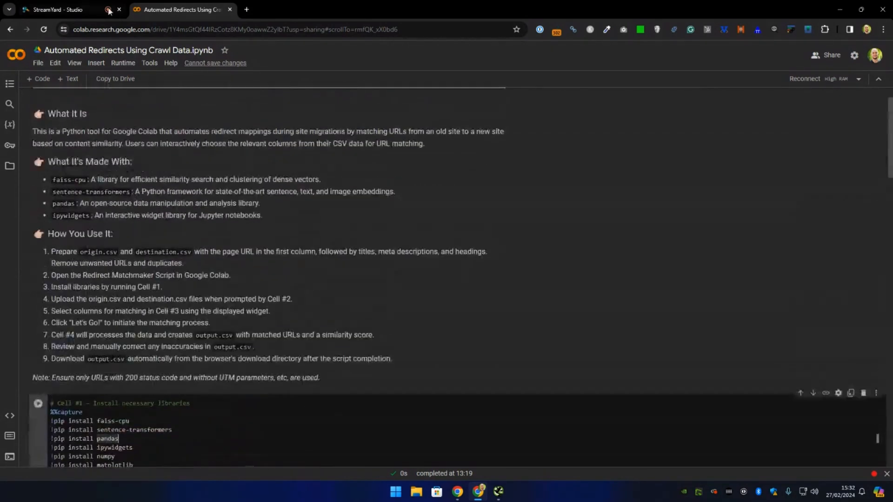
click(124, 63)
click(135, 79)
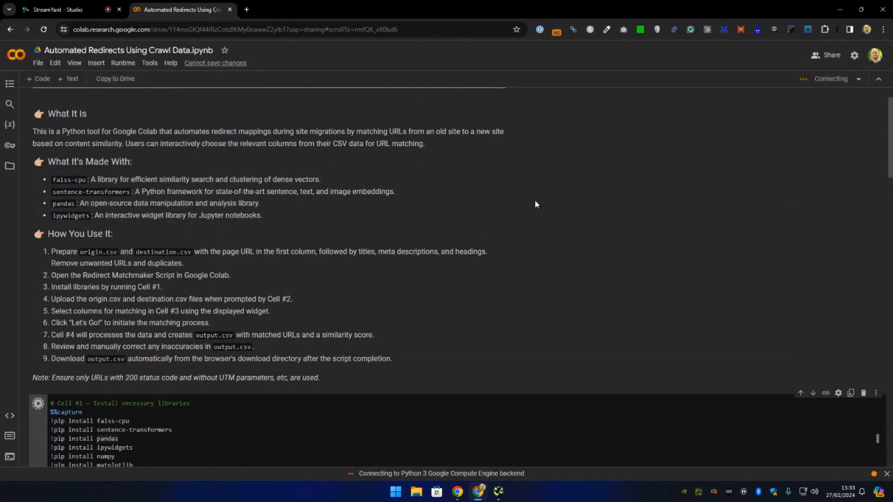
scroll(511, 204, up, 1)
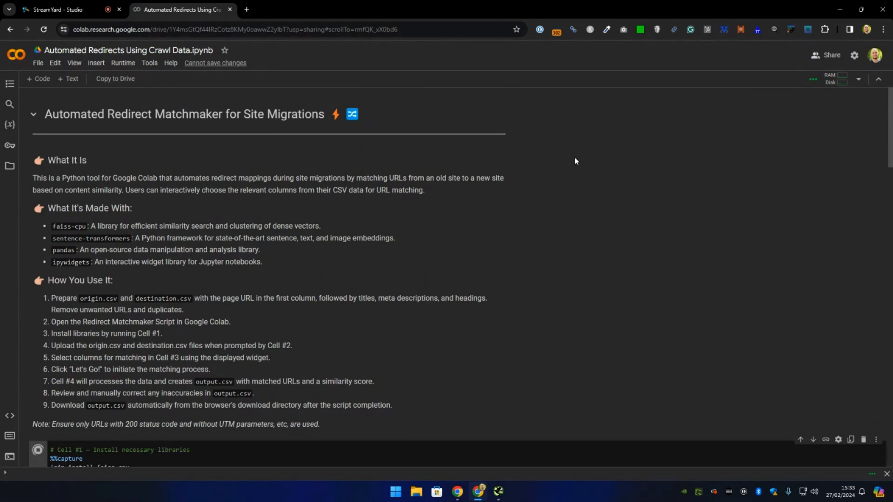
mouse_move(838, 83)
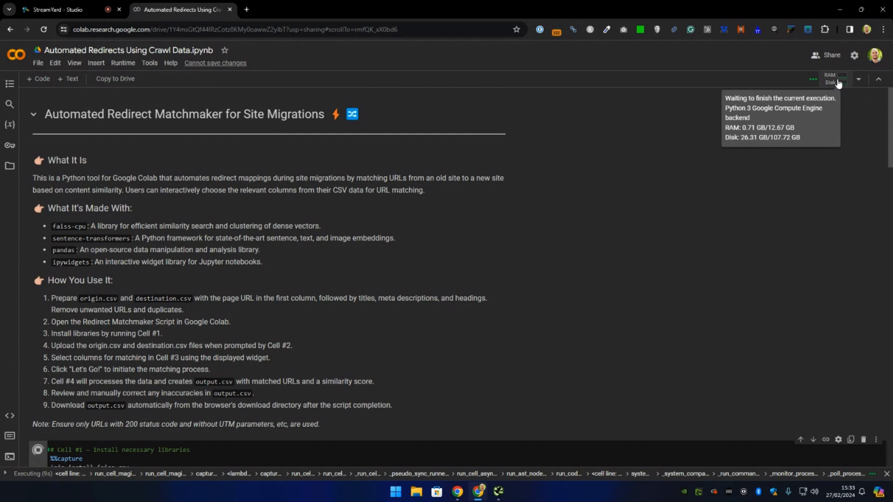
- Upload the origin file from the Desktop at Cell #3's origin.csv prompt
scroll(550, 203, down, 4)
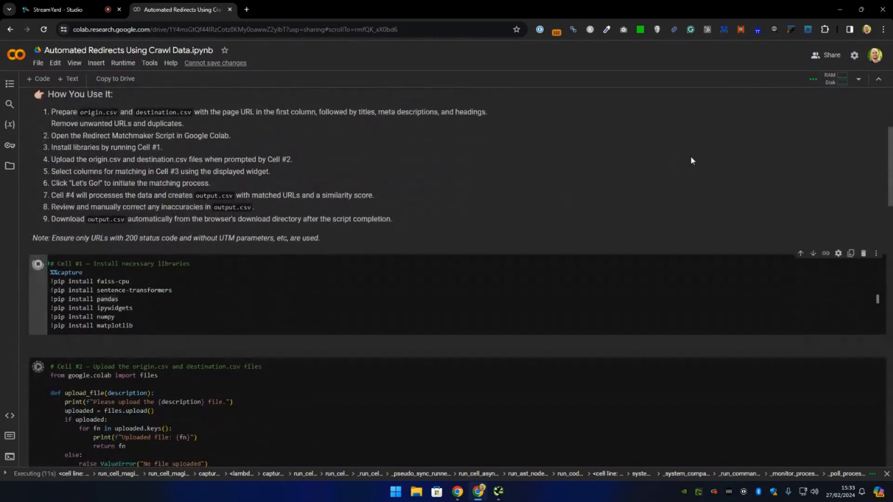
scroll(207, 269, down, 2)
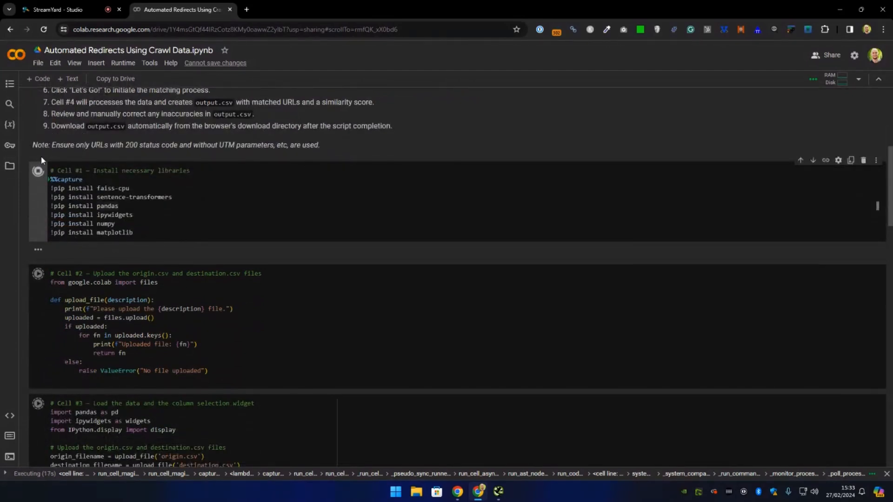
scroll(417, 168, down, 1)
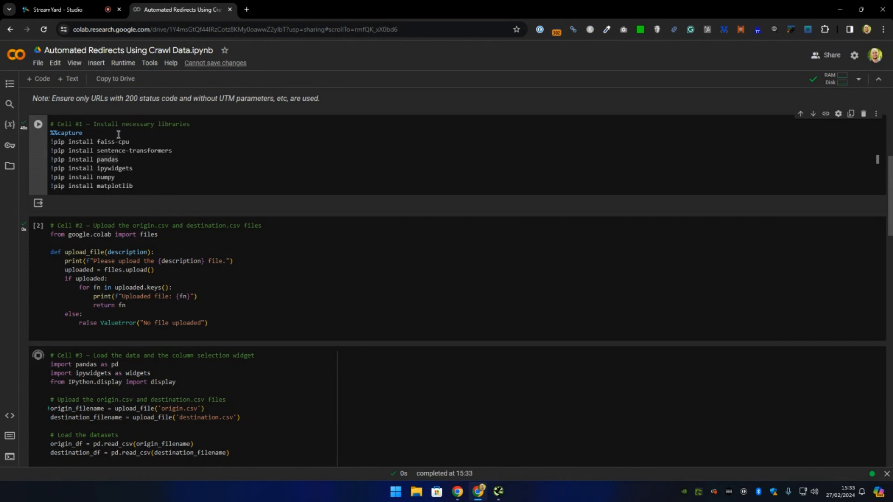
scroll(384, 186, down, 1)
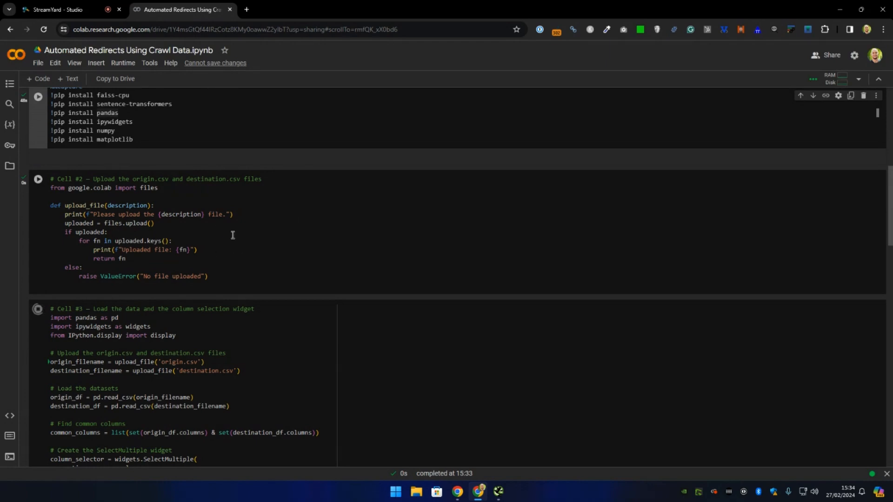
scroll(163, 239, down, 8)
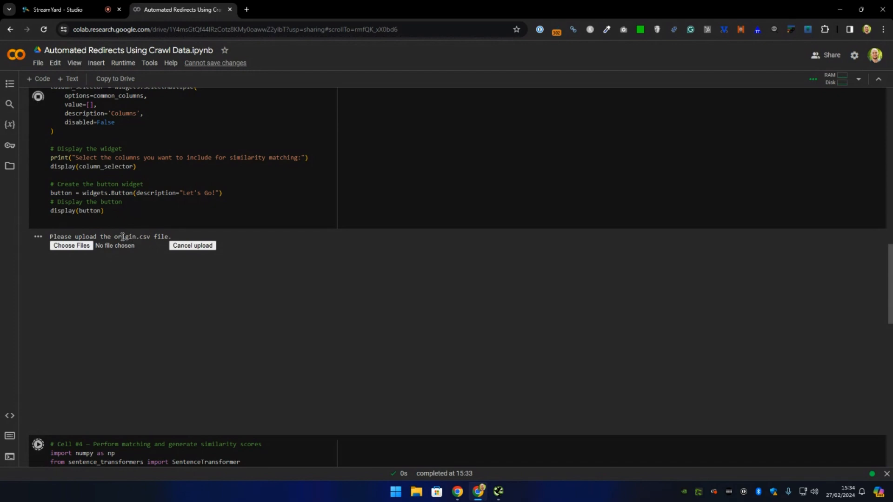
click(75, 246)
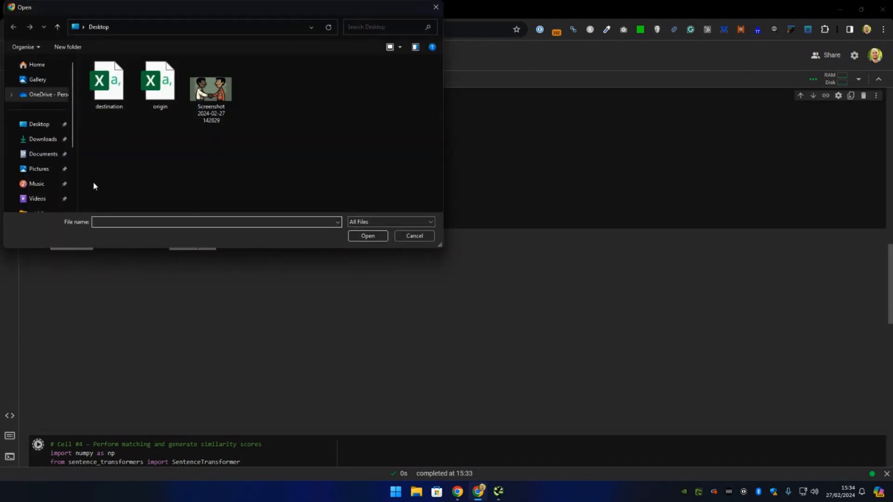
click(160, 84)
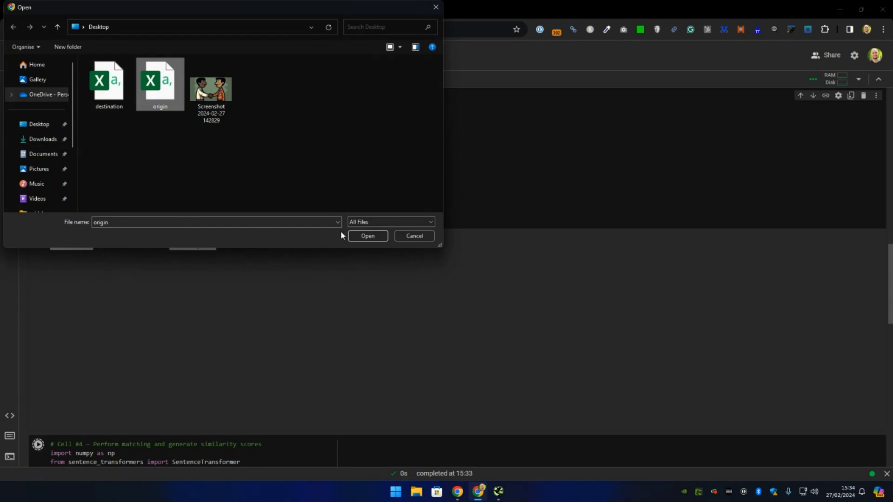
click(357, 235)
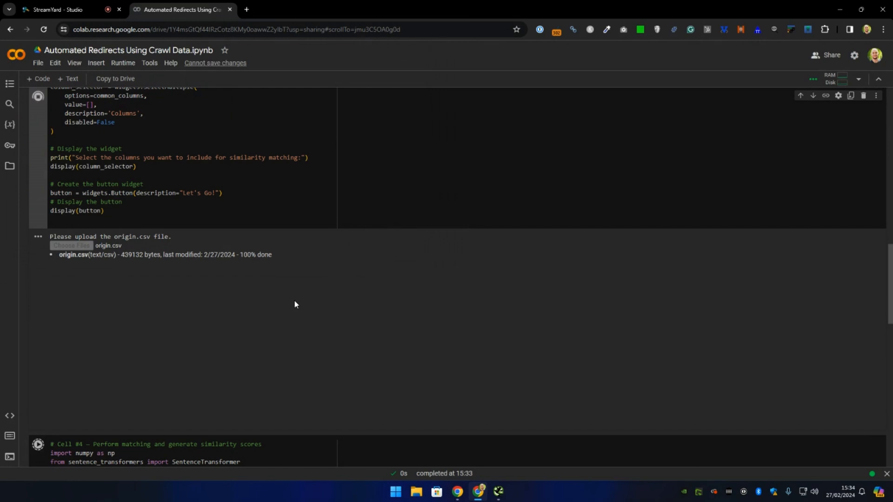
- Upload the destination file from the Desktop at Cell #3's destination.csv prompt
click(71, 289)
click(109, 84)
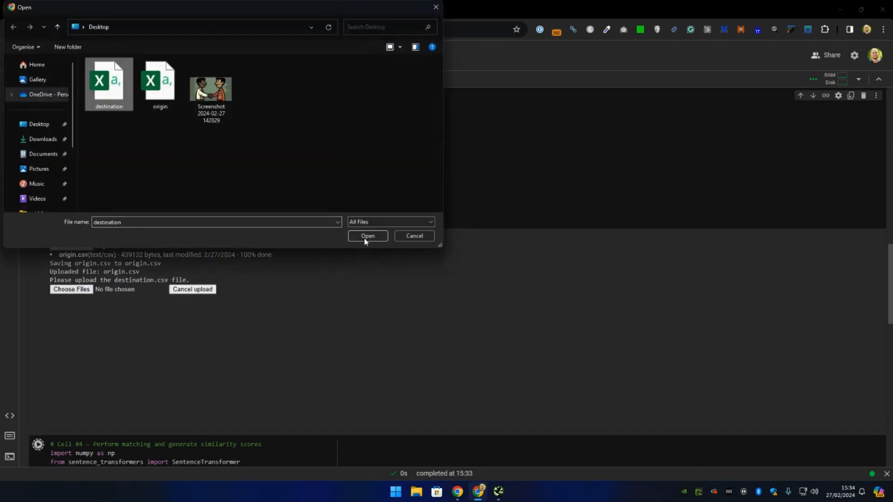
click(368, 236)
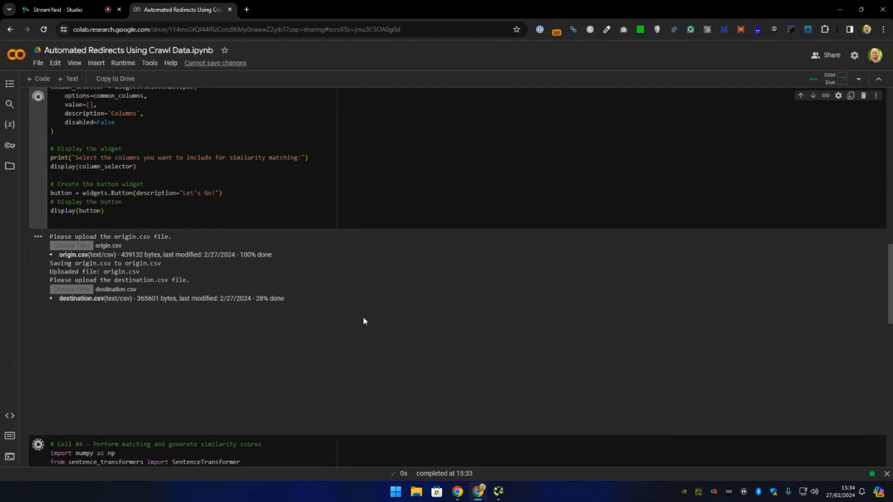
scroll(363, 296, down, 1)
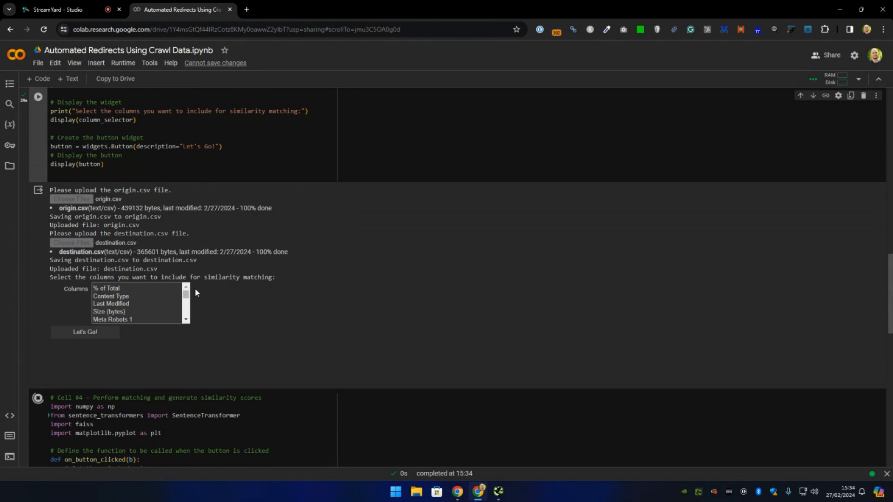
- Look through the first columns offered for similarity matching, from % of Total down to H1-1 and back
click(158, 288)
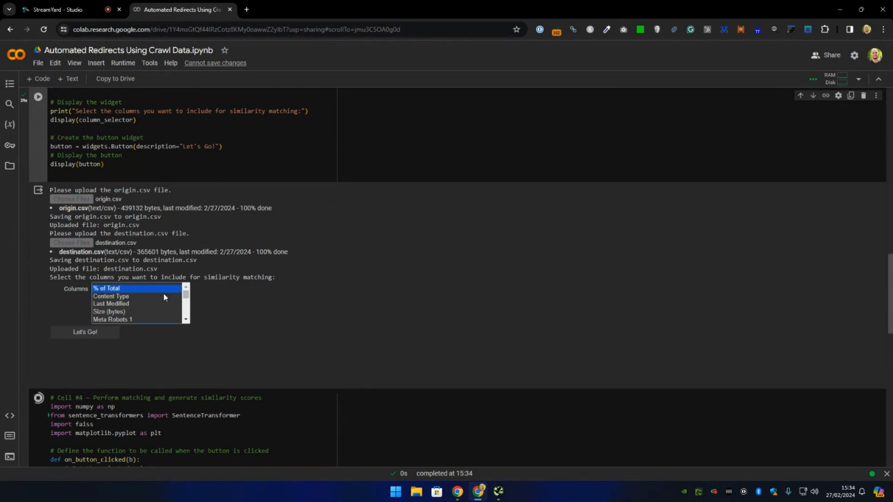
click(168, 305)
click(164, 289)
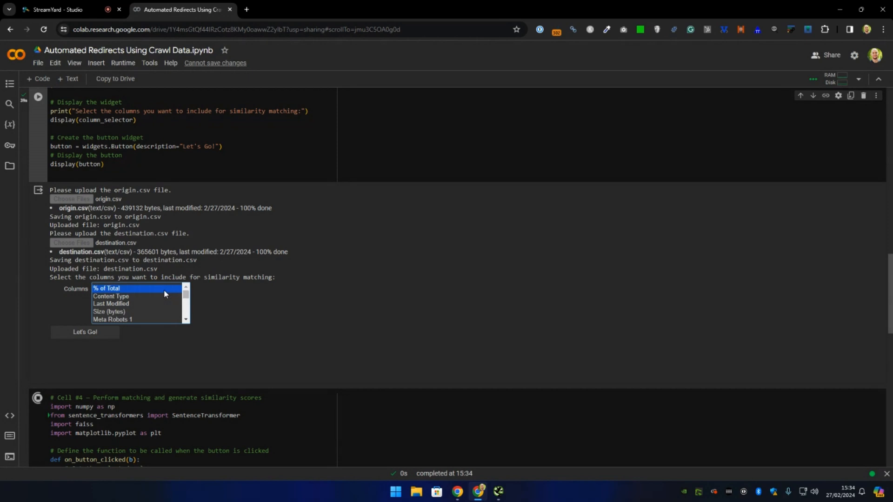
click(186, 320)
click(186, 320)
click(186, 321)
click(186, 321)
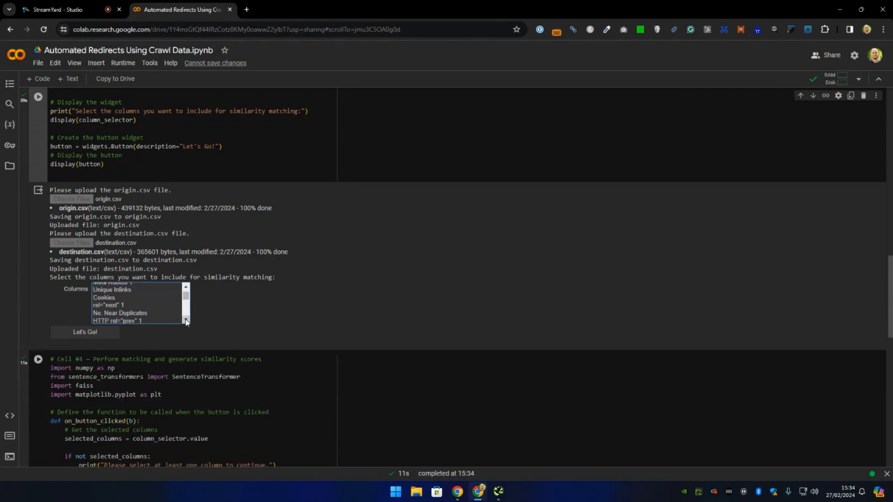
scroll(187, 299, down, 1)
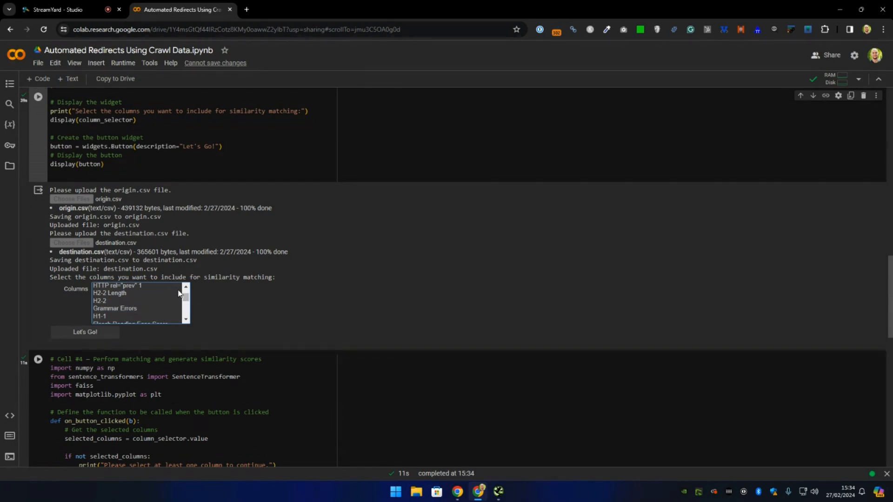
click(186, 286)
click(186, 286)
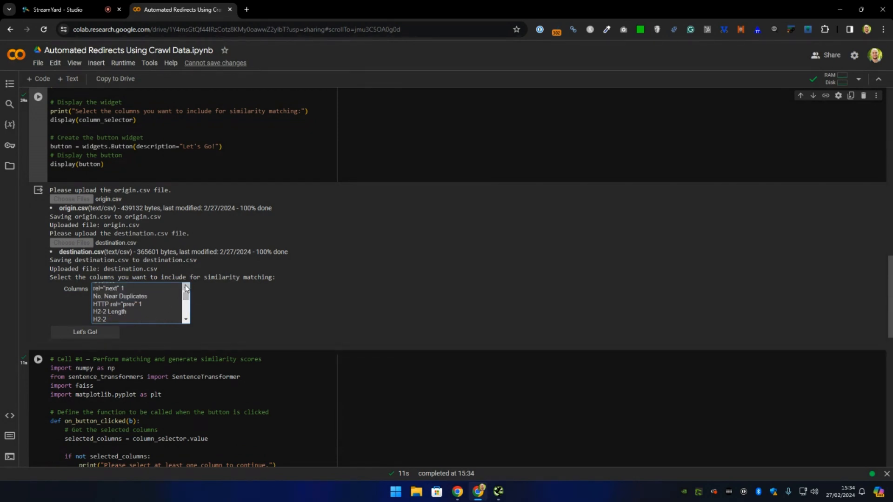
click(185, 288)
click(185, 290)
click(186, 291)
click(186, 291)
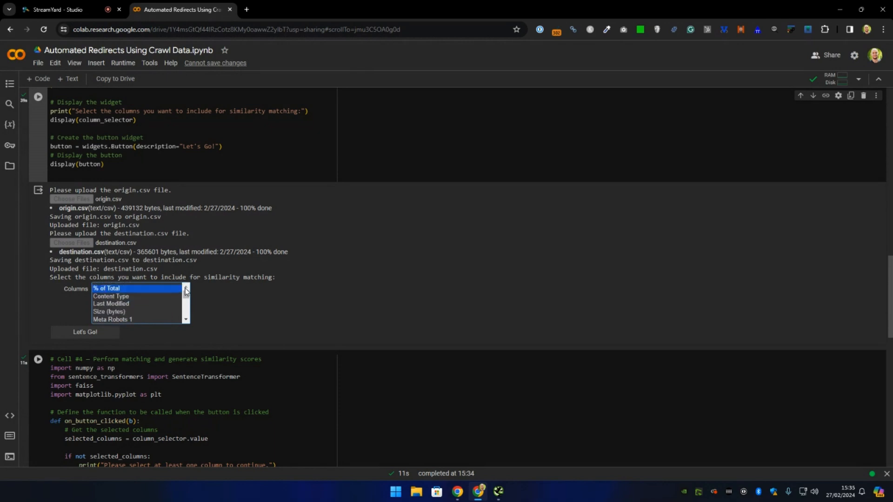
click(186, 321)
click(186, 320)
- Select Title 1 as a column for similarity matching and check the columns around it
click(164, 301)
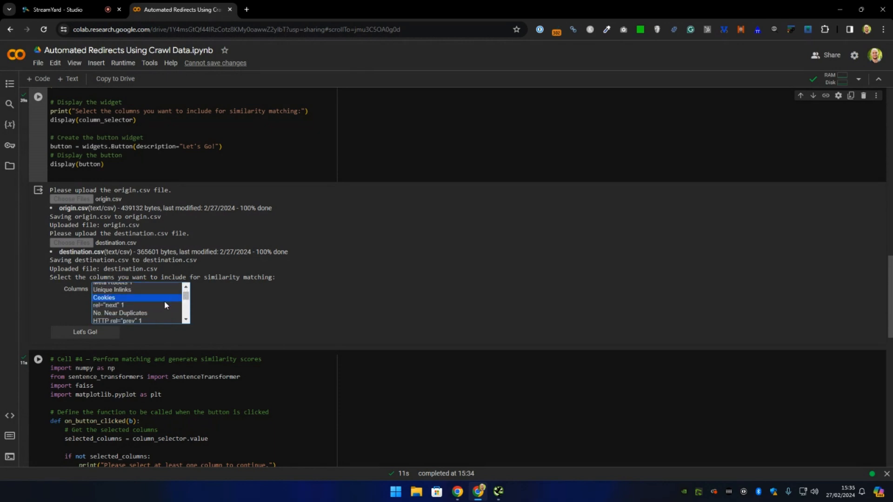
key(t)
key(t)
scroll(168, 307, down, 2)
scroll(173, 302, up, 2)
click(187, 320)
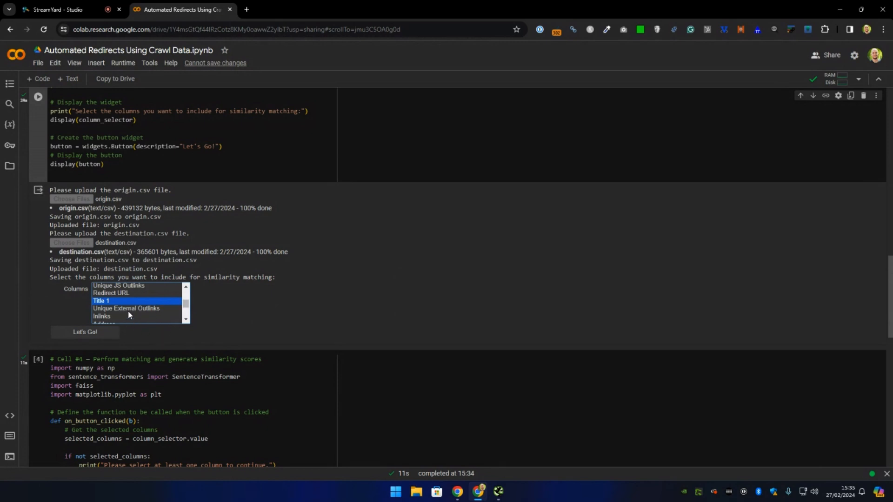
click(185, 320)
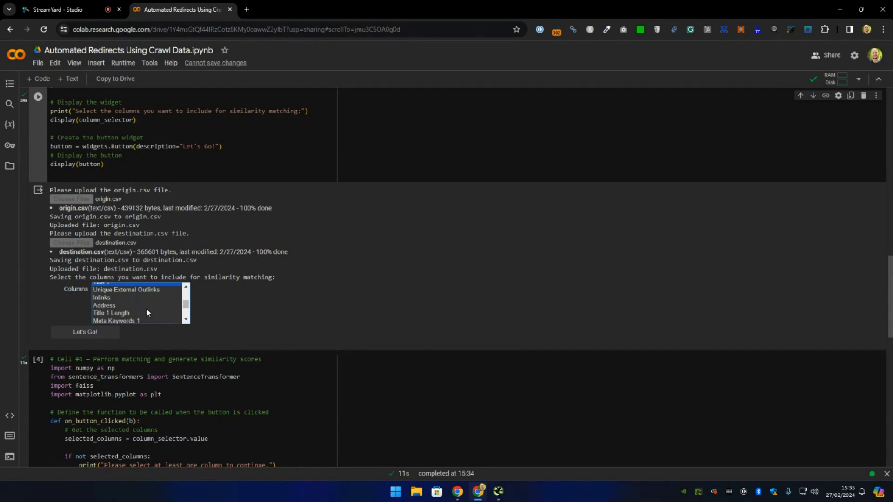
click(186, 287)
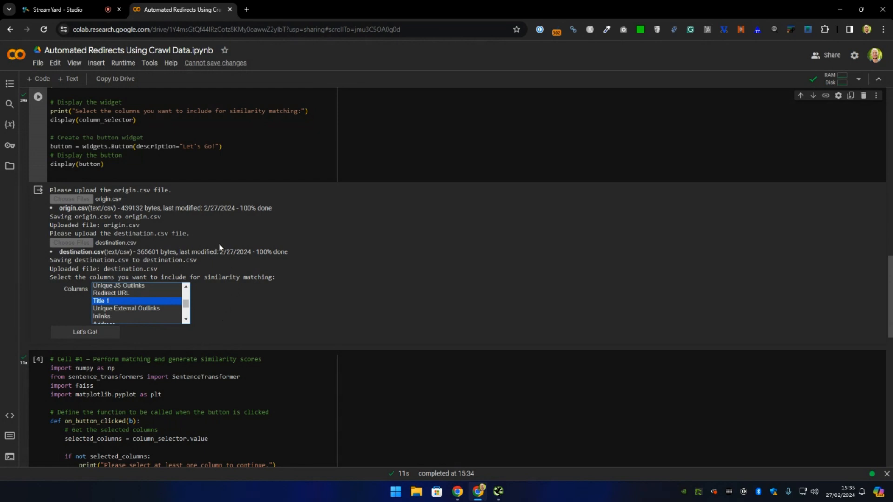
- Add the Address column to the Title 1 selection and start the URL matching
scroll(176, 316, down, 2)
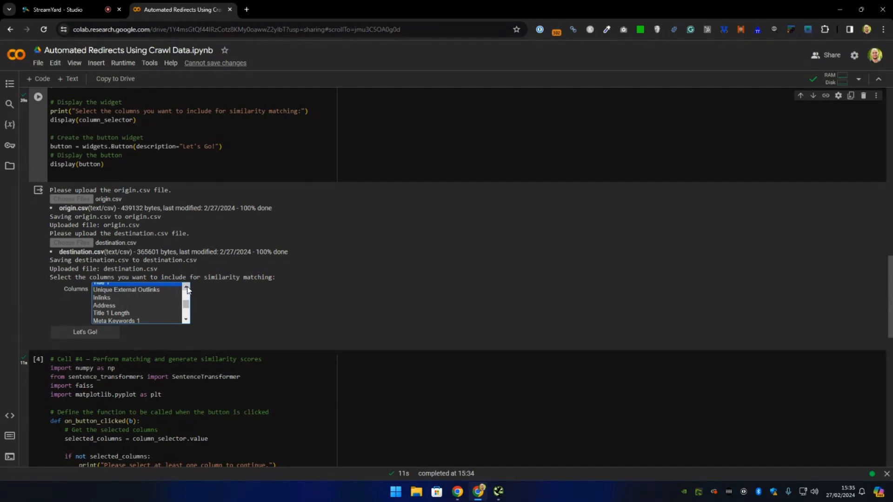
scroll(173, 298, up, 3)
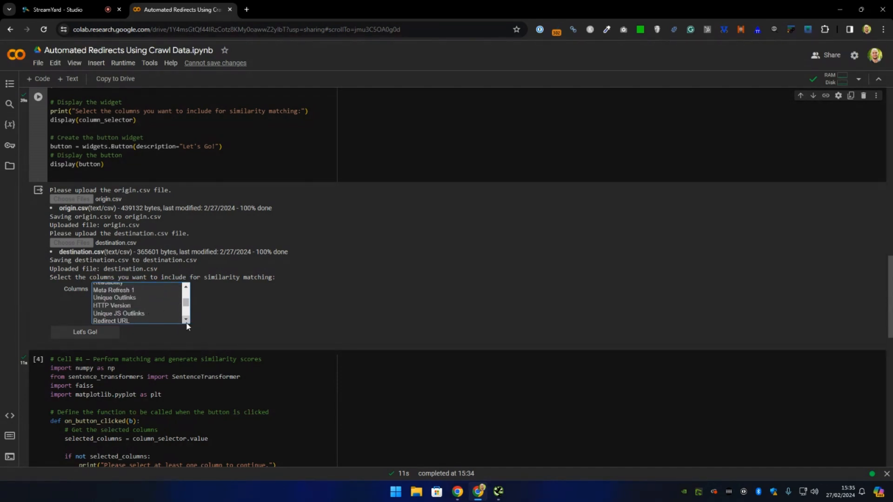
scroll(154, 308, down, 1)
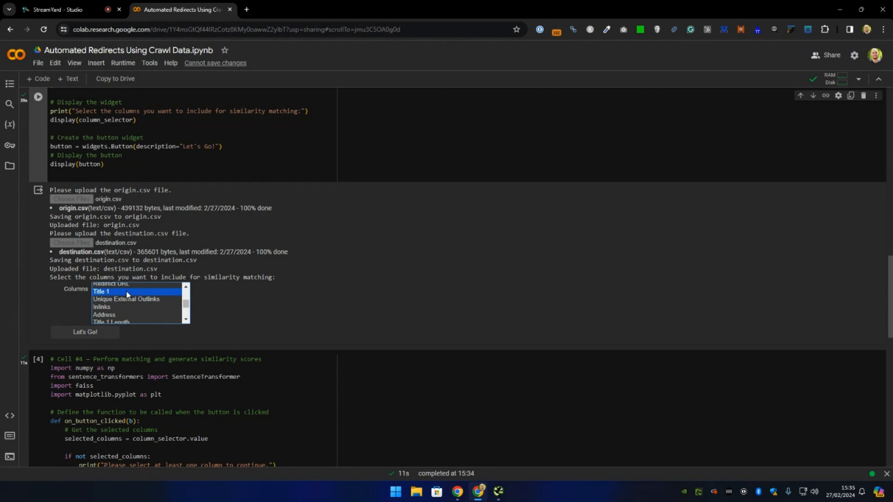
ctrl+click(116, 315)
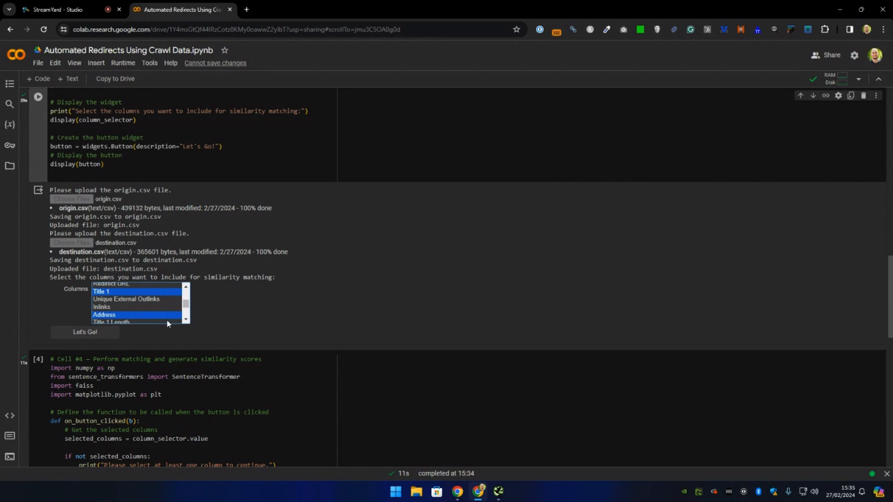
click(112, 333)
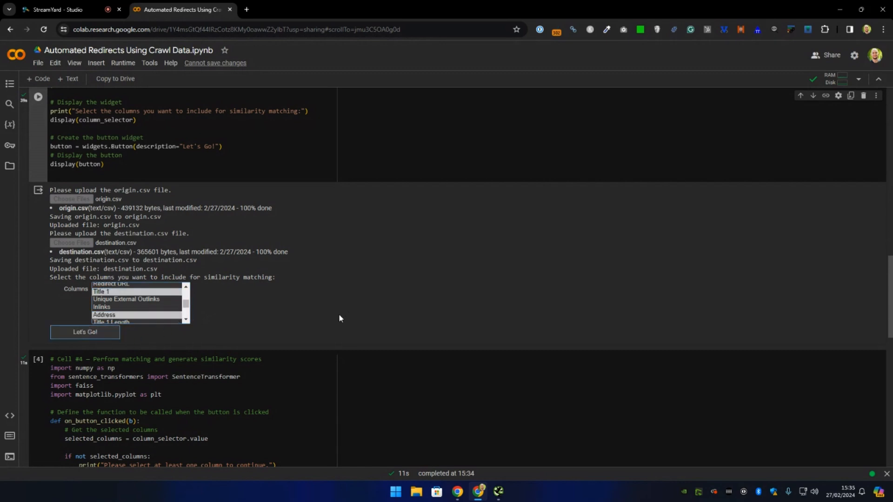
- Follow the matching until it completes, and open the newly downloaded output file from the Downloads folder in Excel
scroll(294, 312, down, 4)
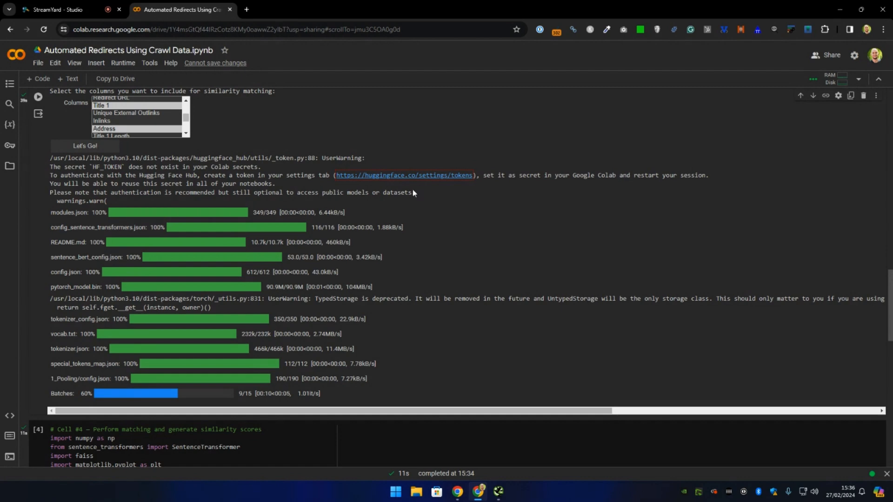
scroll(429, 247, down, 1)
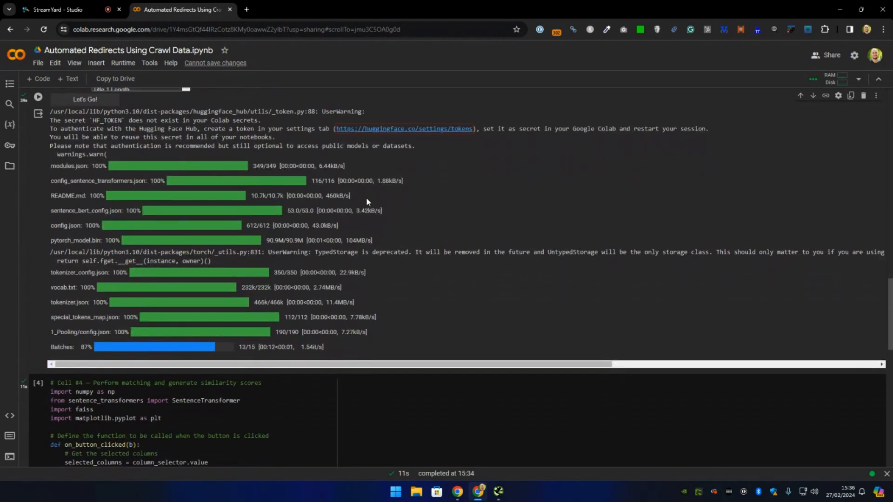
scroll(85, 256, down, 1)
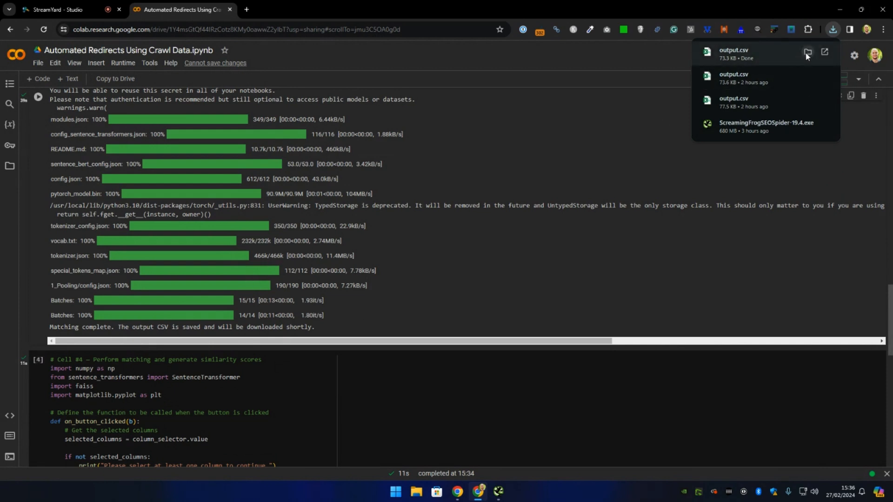
click(807, 51)
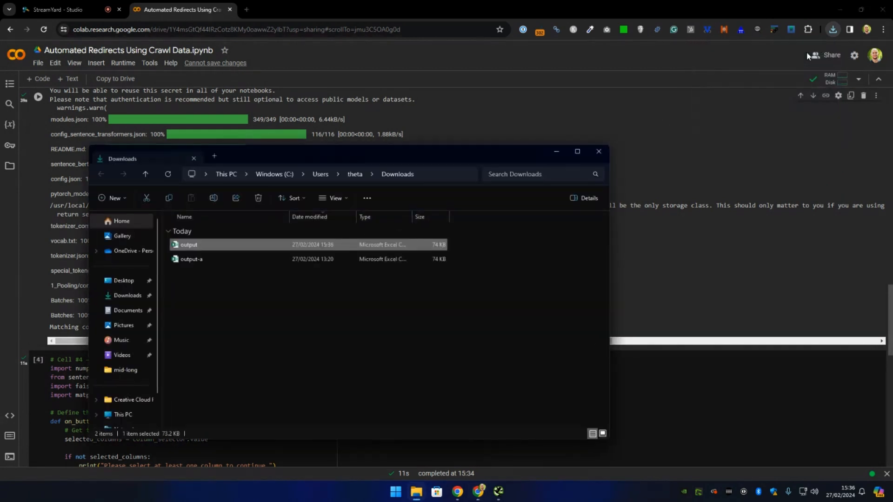
double_click(275, 245)
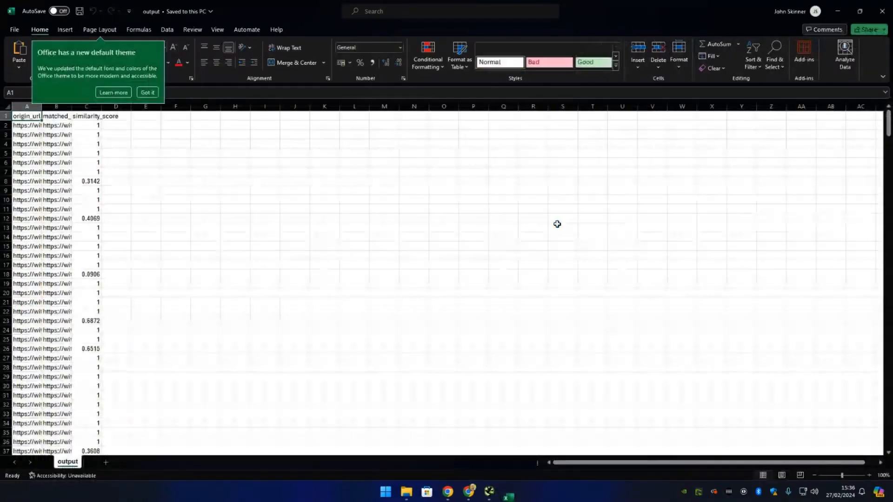
- Dismiss the new default theme notice and widen the origin_url and matched_url columns to show the full URLs
click(147, 92)
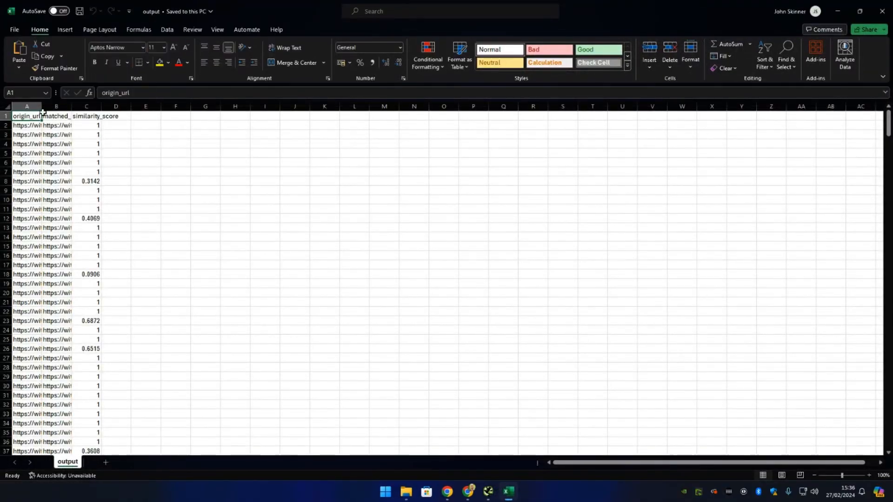
drag(42, 106, 538, 106)
drag(168, 136, 268, 124)
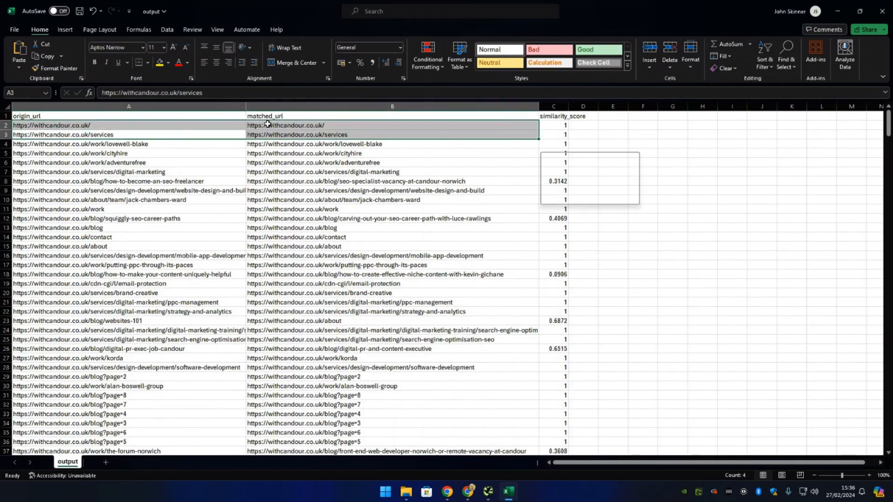
click(426, 159)
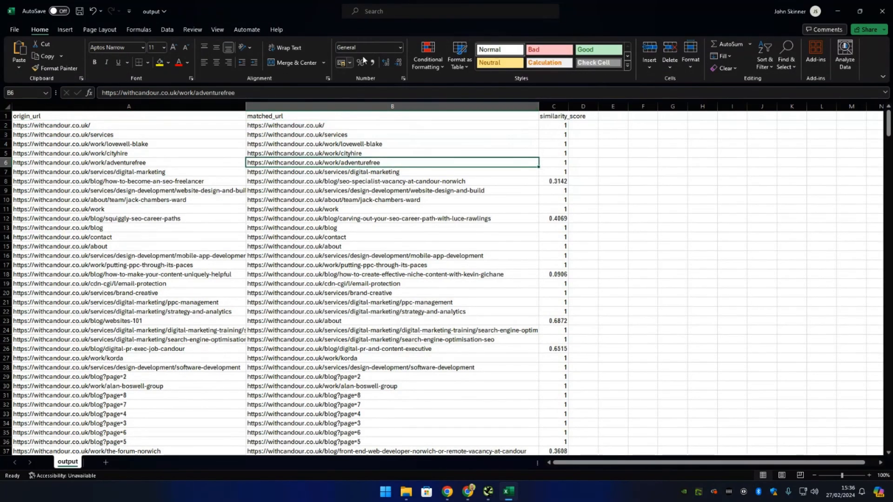
- Sort the output data by similarity_score on cell values, from largest to smallest
click(167, 29)
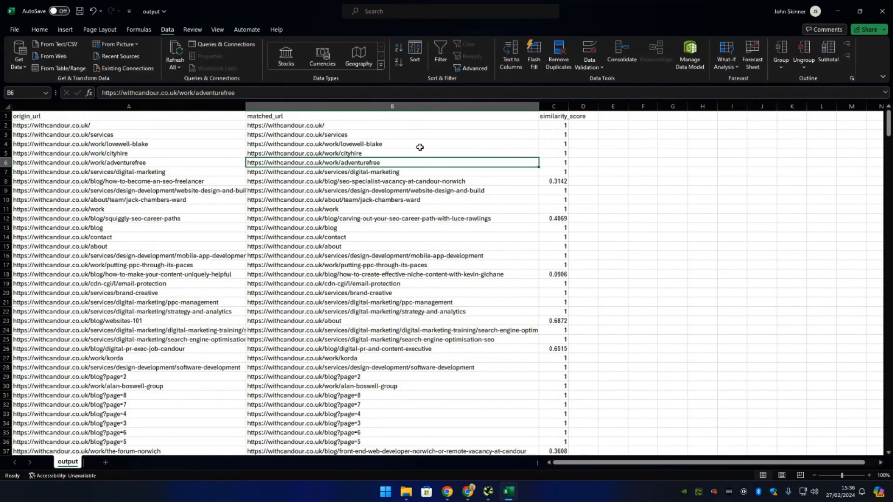
click(415, 67)
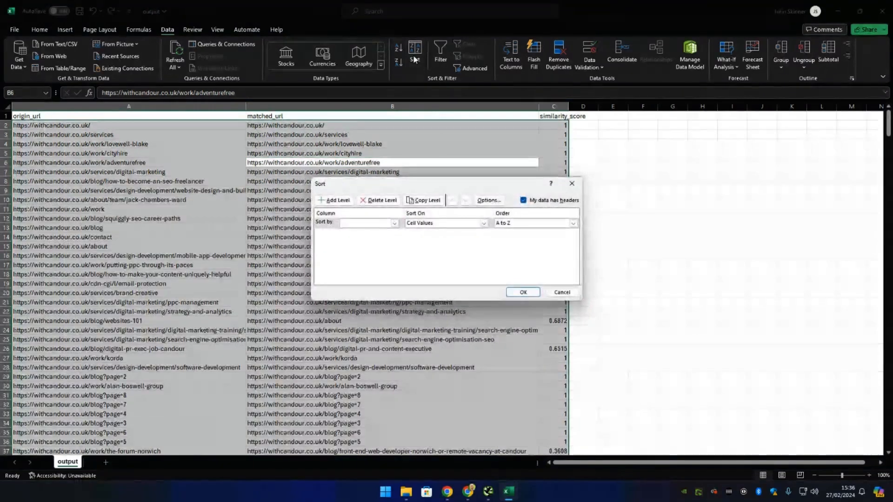
click(394, 224)
click(358, 244)
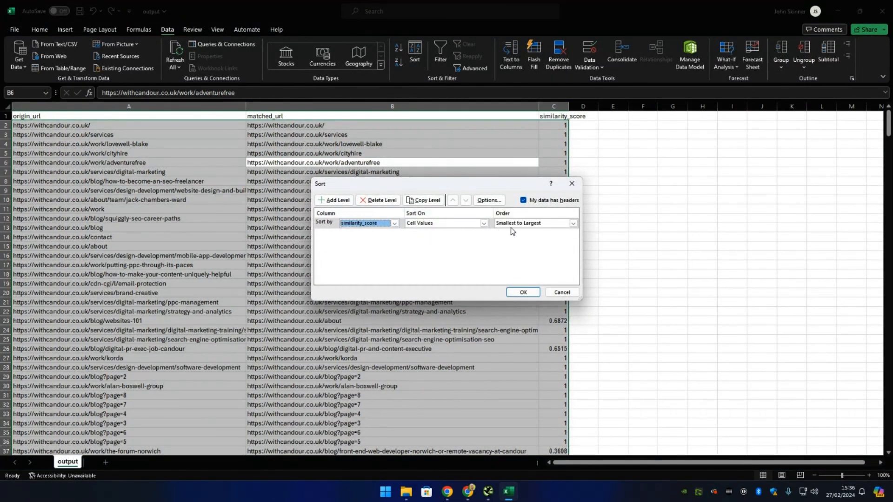
click(574, 223)
click(524, 238)
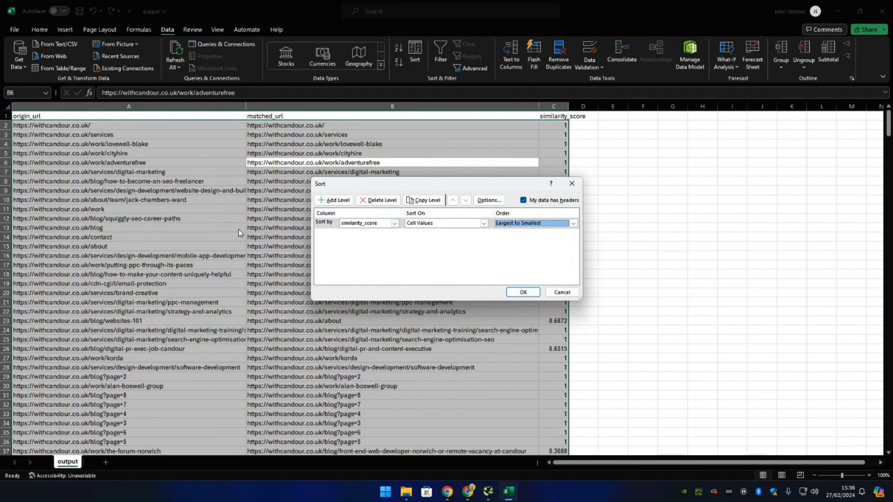
click(521, 292)
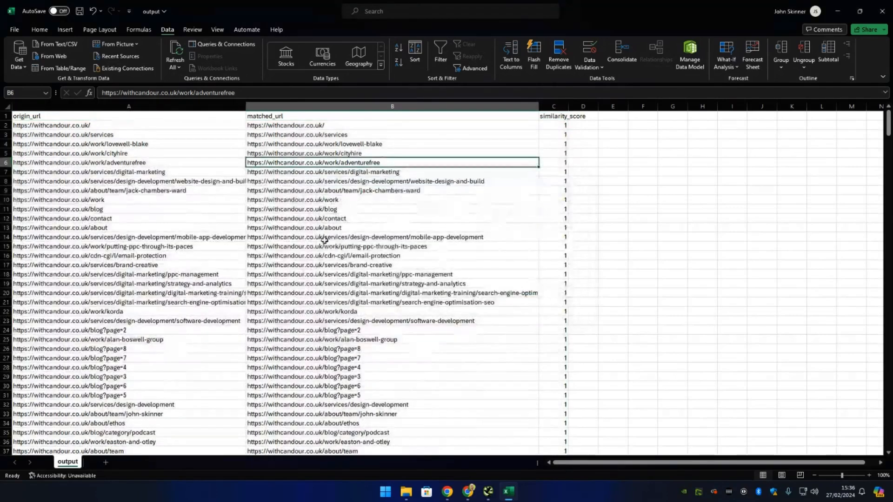
- Review the sorted URL matches from the highest similarity scores down to the lowest at the end of the list
scroll(433, 207, down, 2)
scroll(534, 154, up, 2)
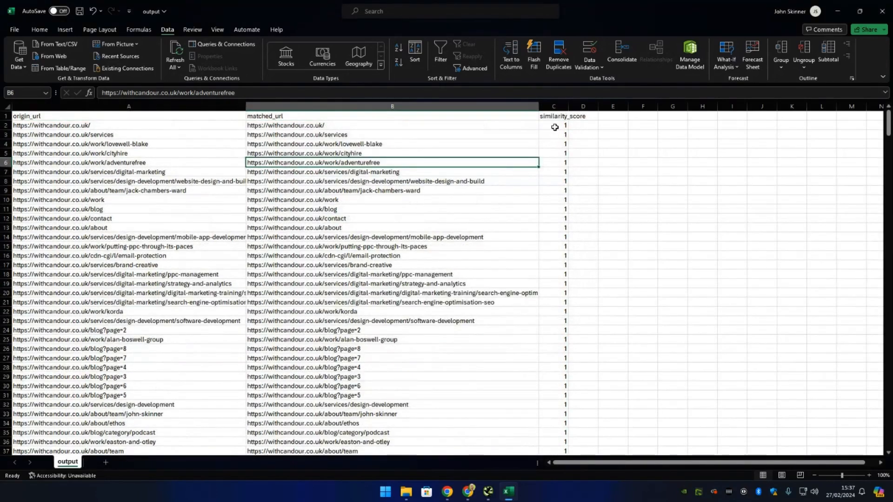
drag(554, 127, 560, 159)
drag(165, 152, 437, 302)
scroll(438, 246, down, 15)
scroll(353, 266, down, 20)
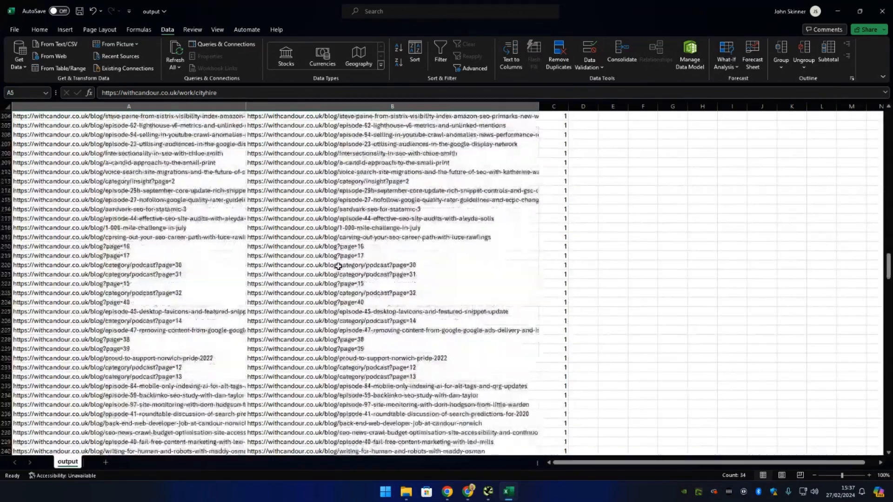
scroll(338, 266, down, 20)
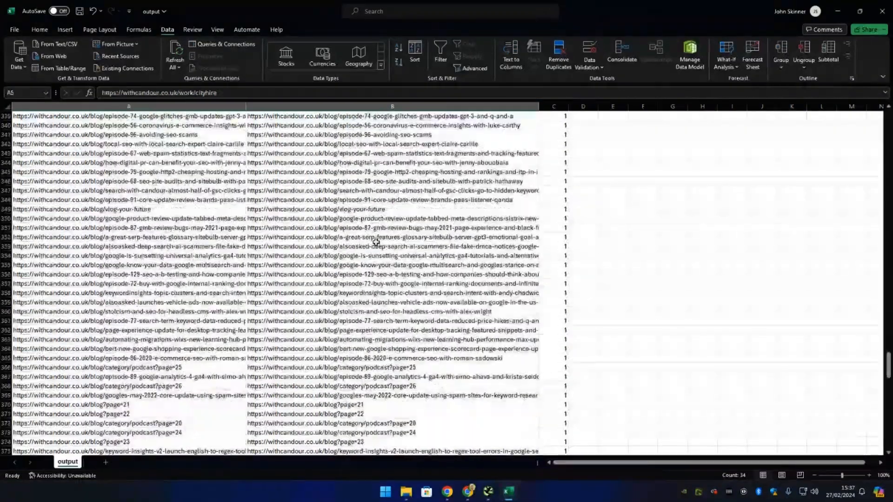
scroll(376, 242, down, 13)
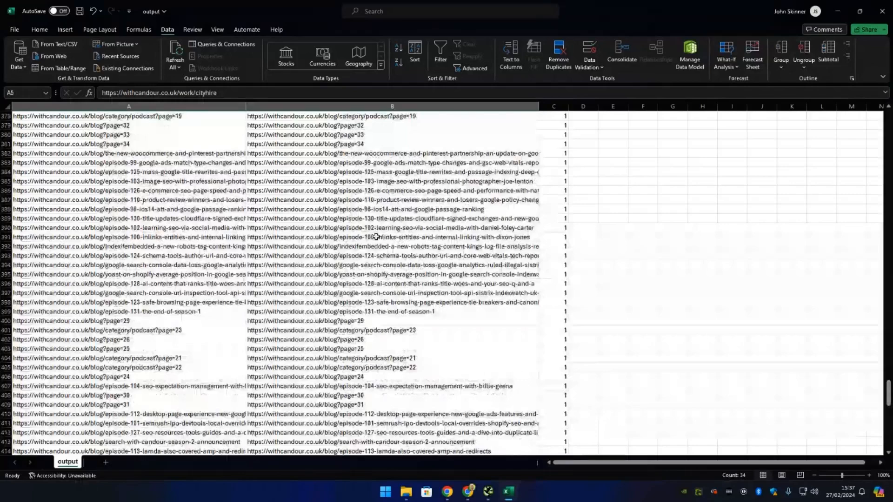
scroll(376, 239, down, 4)
scroll(376, 241, down, 5)
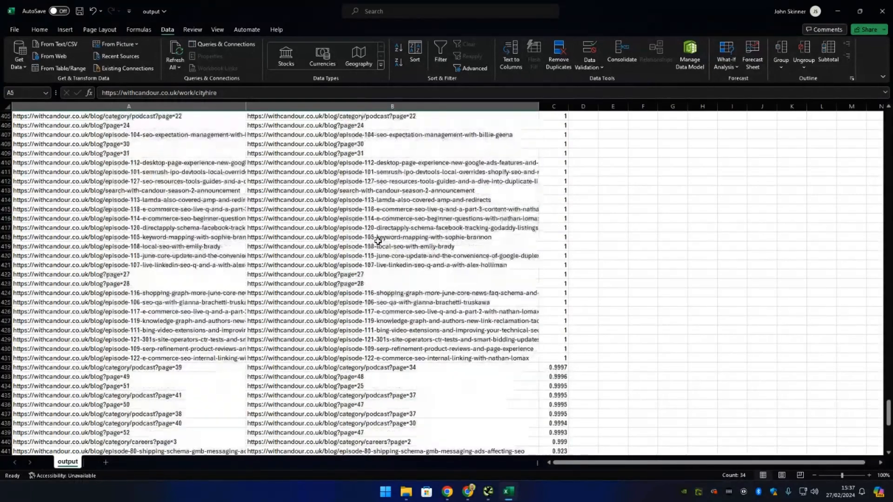
scroll(377, 240, down, 13)
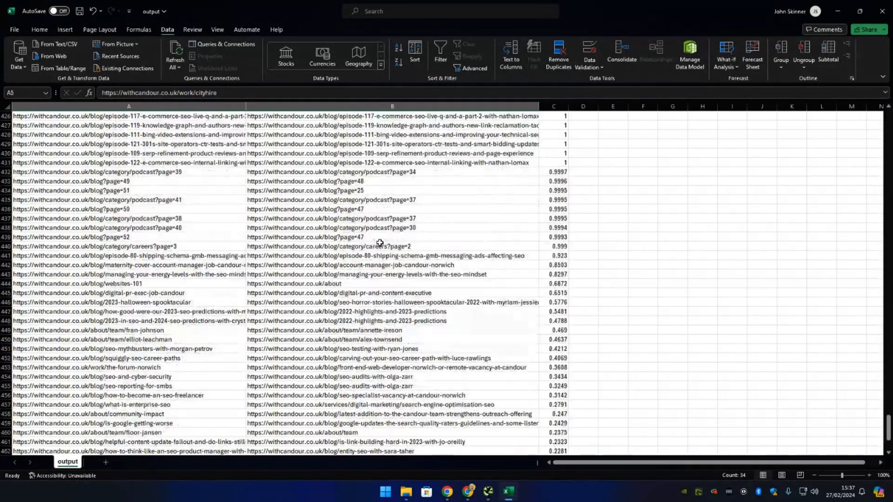
scroll(518, 312, up, 1)
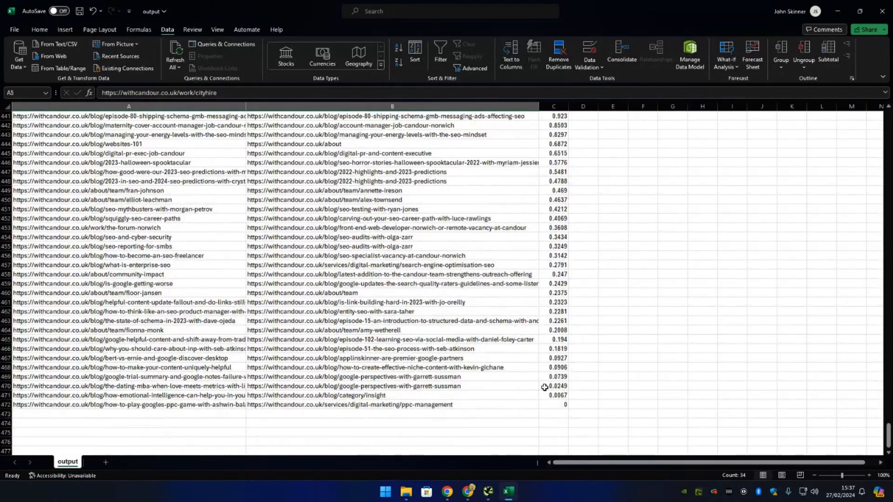
- Examine the lowest-scoring matches, comparing the team member URL in row 460 with its matched /about/team page and similarity score
drag(533, 395, 163, 294)
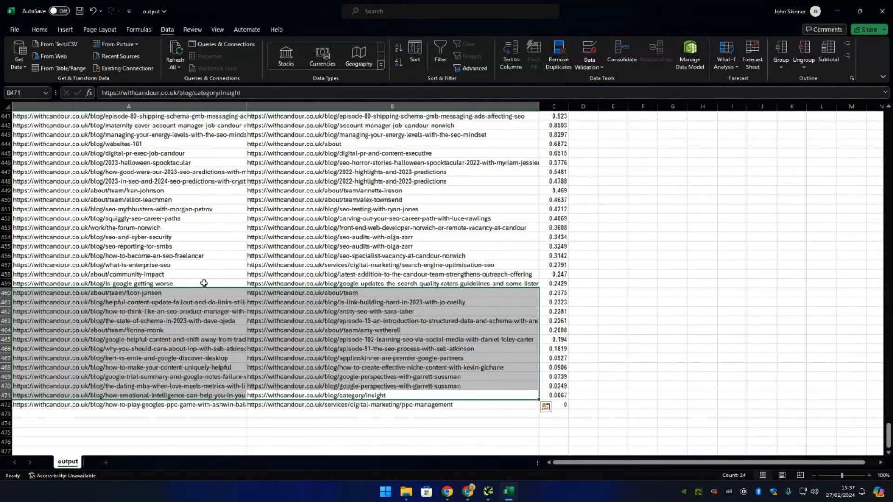
click(190, 310)
click(176, 294)
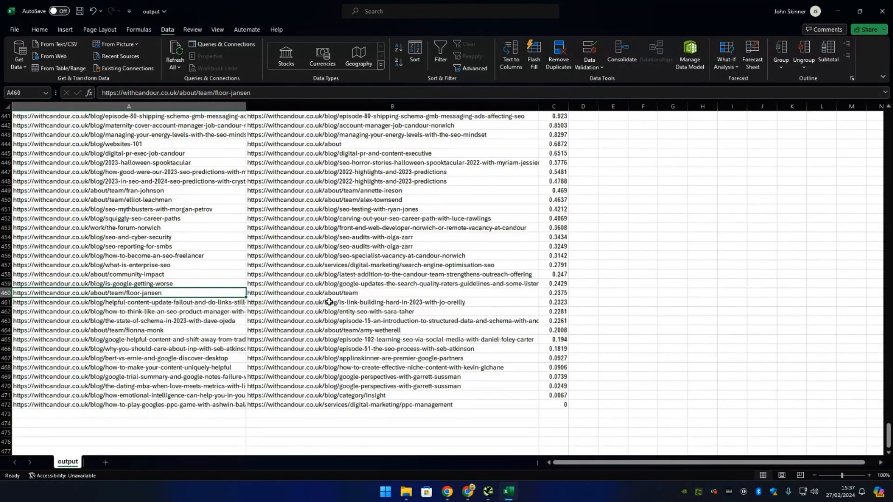
click(310, 294)
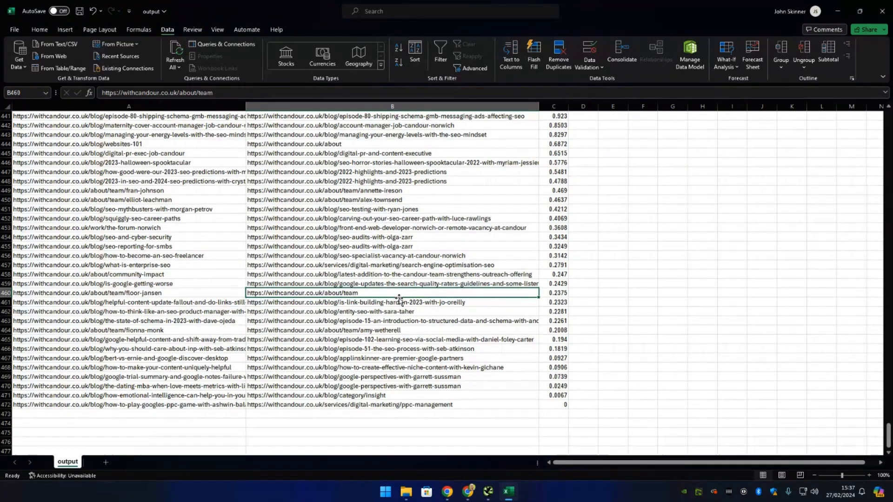
drag(221, 295, 279, 294)
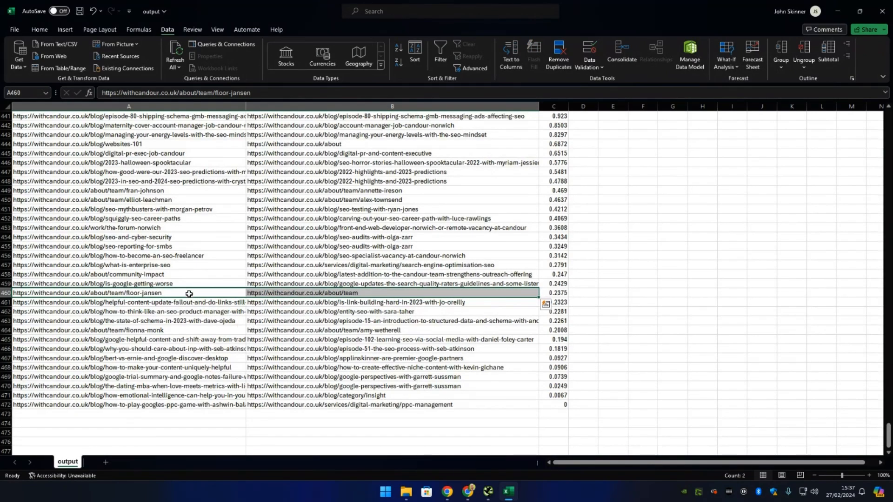
click(188, 295)
drag(304, 296, 209, 294)
click(215, 304)
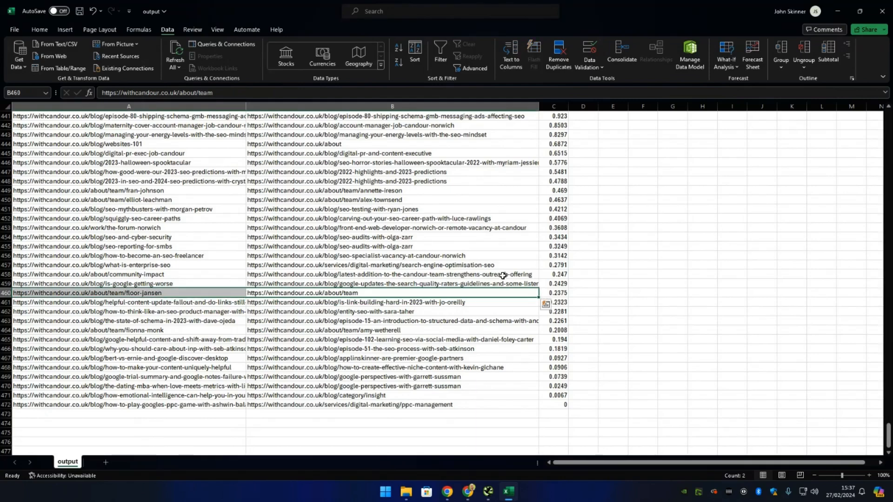
click(558, 295)
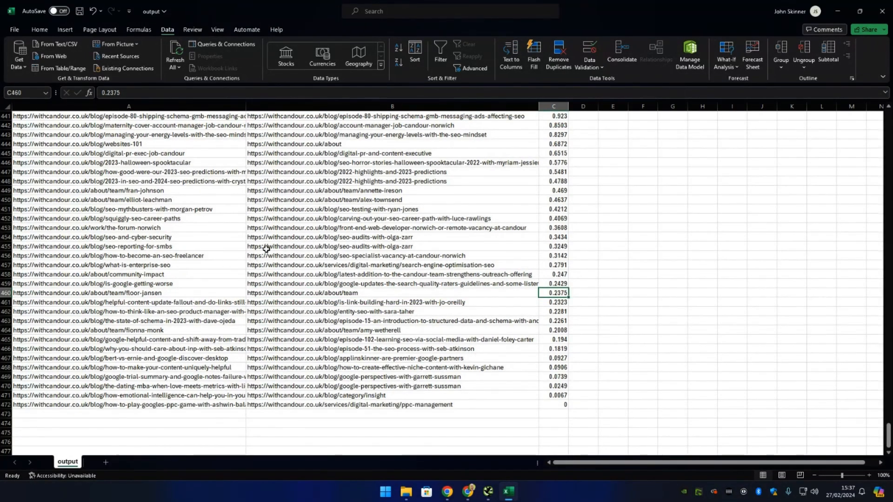
- Compare origin and matched URLs in other low-scoring rows: 454 to 455, 451, and 457 to 463
drag(222, 238, 290, 248)
drag(201, 209, 279, 210)
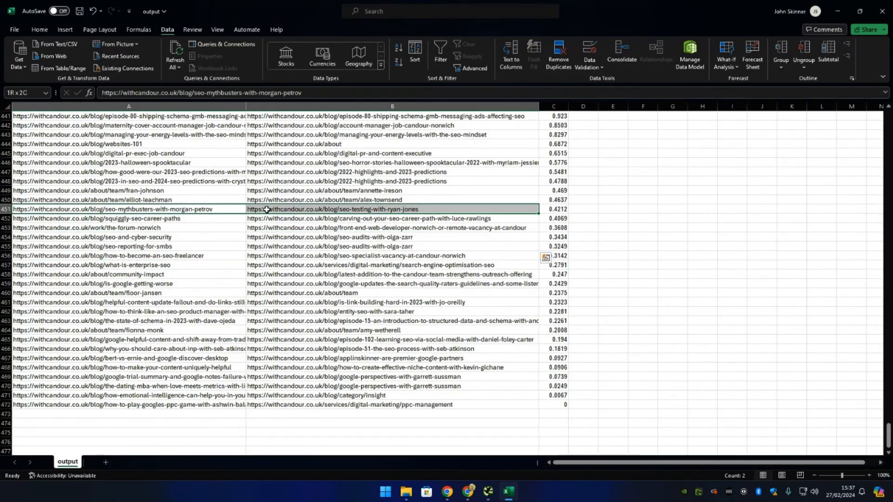
scroll(345, 308, up, 2)
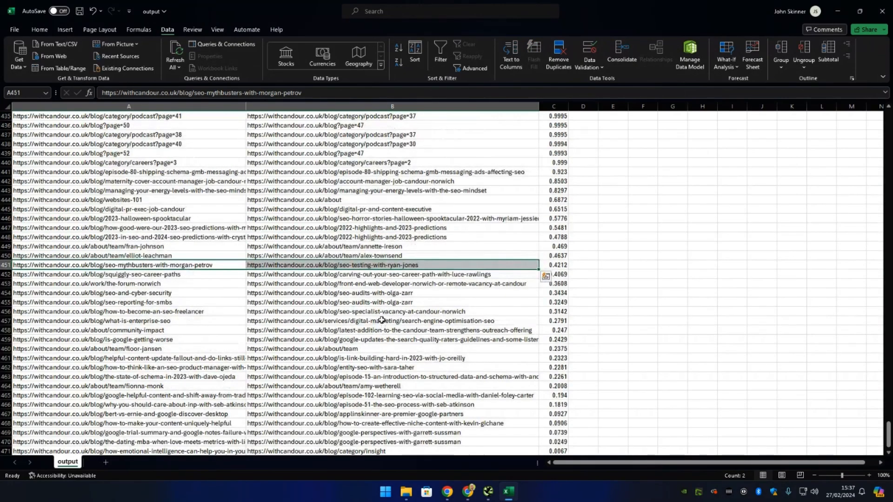
scroll(326, 303, down, 2)
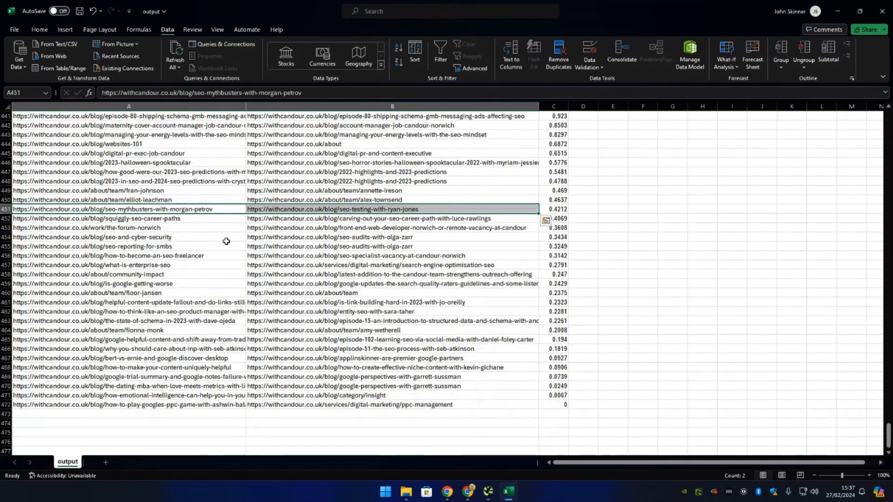
drag(203, 265, 263, 317)
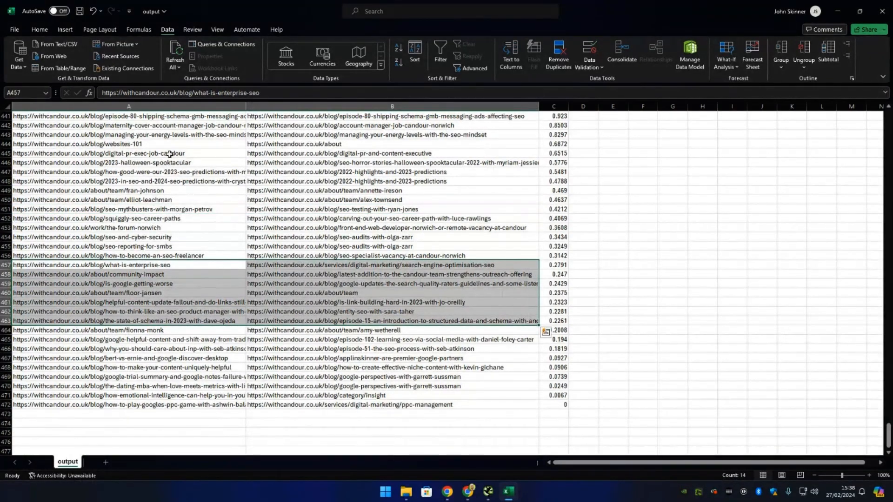
- Compare the digital-pr-exec-job-candour origin URL with its matched digital-pr-and-content-executive URL in row 445
click(173, 154)
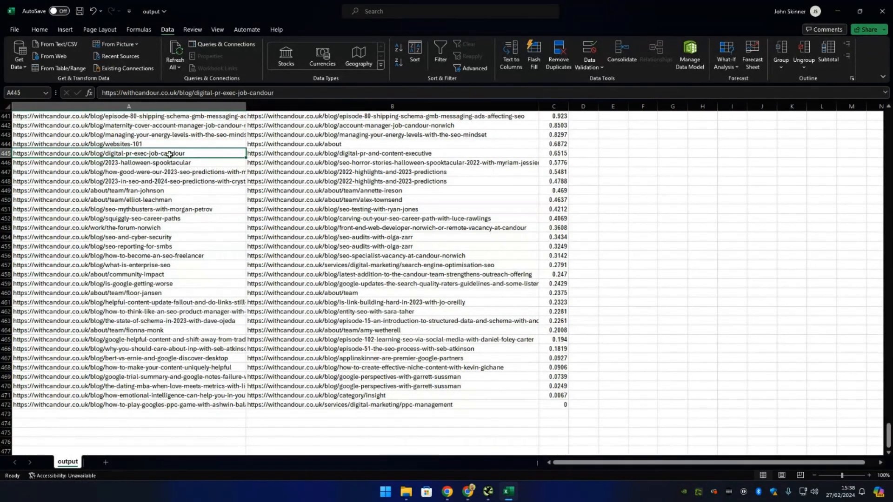
click(343, 155)
drag(191, 154, 288, 157)
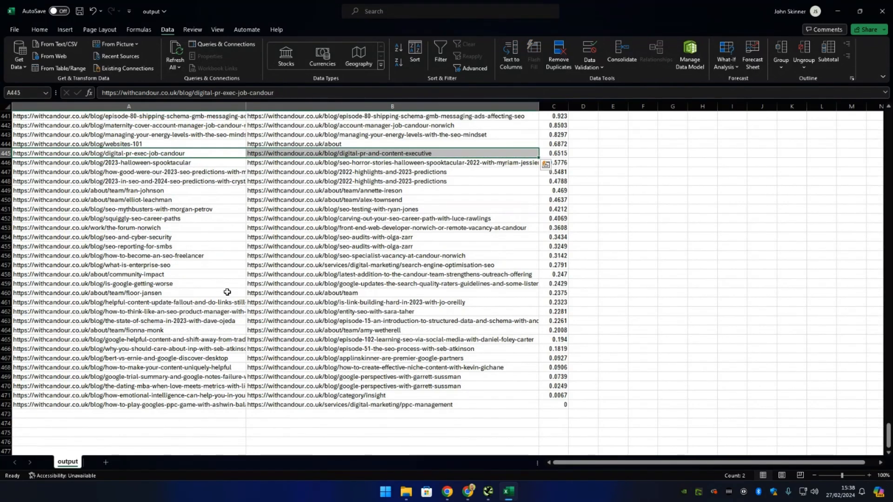
scroll(225, 285, up, 1)
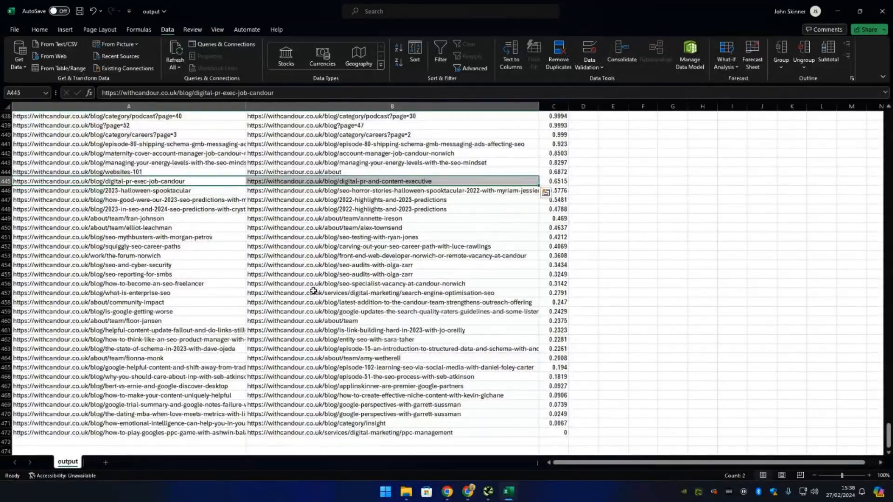
scroll(282, 253, down, 1)
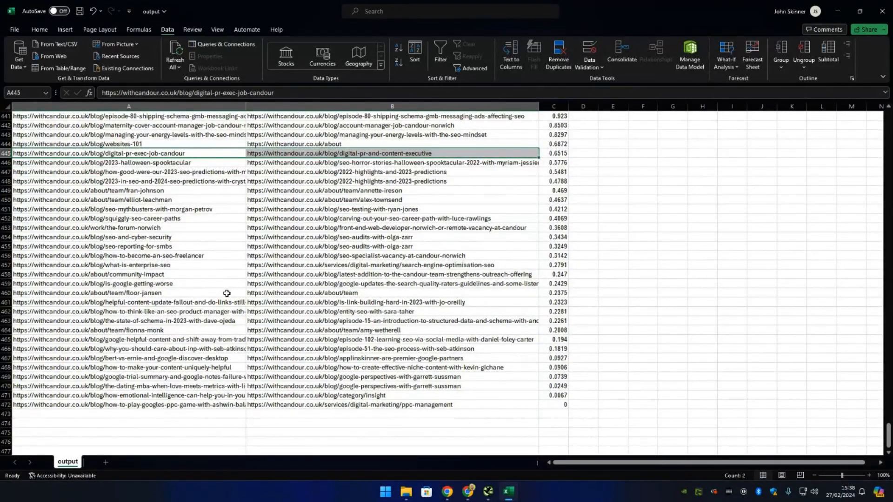
- Go back up to the matches scoring just under 1 and highlight the blog?page=49 and blog?page=51 rows
scroll(226, 294, up, 1)
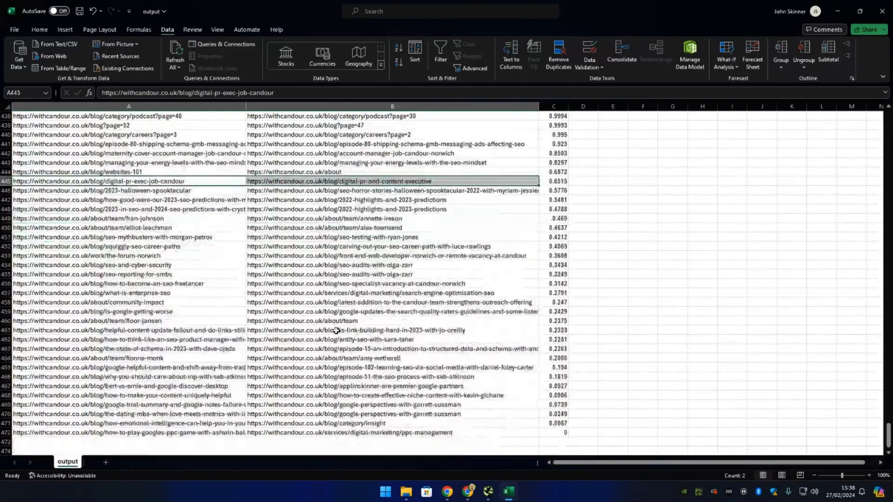
scroll(339, 360, up, 1)
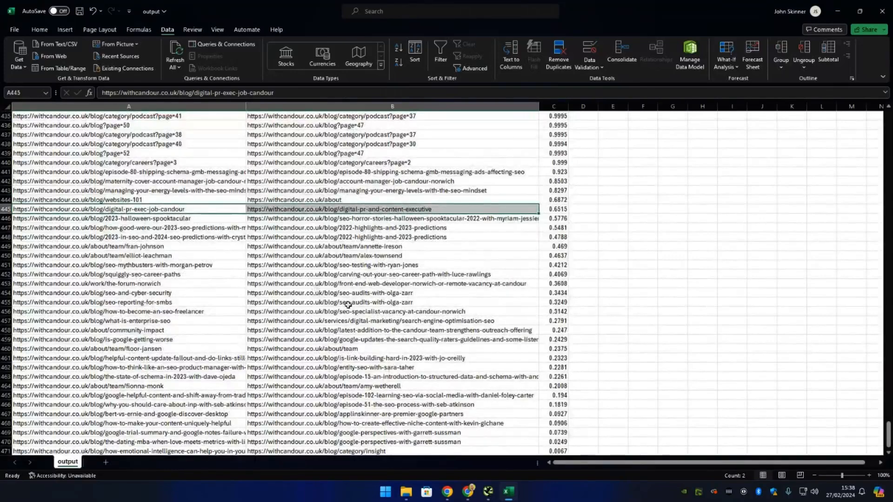
scroll(348, 305, up, 1)
scroll(197, 198, up, 1)
scroll(197, 198, up, 1)
click(238, 180)
drag(238, 179, 268, 191)
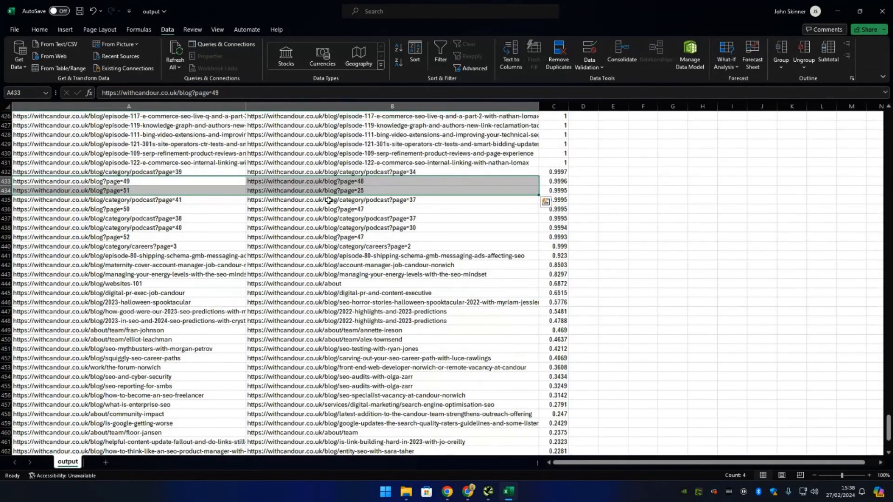
- Compare the paginated blog, podcast and careers URLs with their matched pages in rows 433 to 440
scroll(346, 266, up, 1)
click(150, 208)
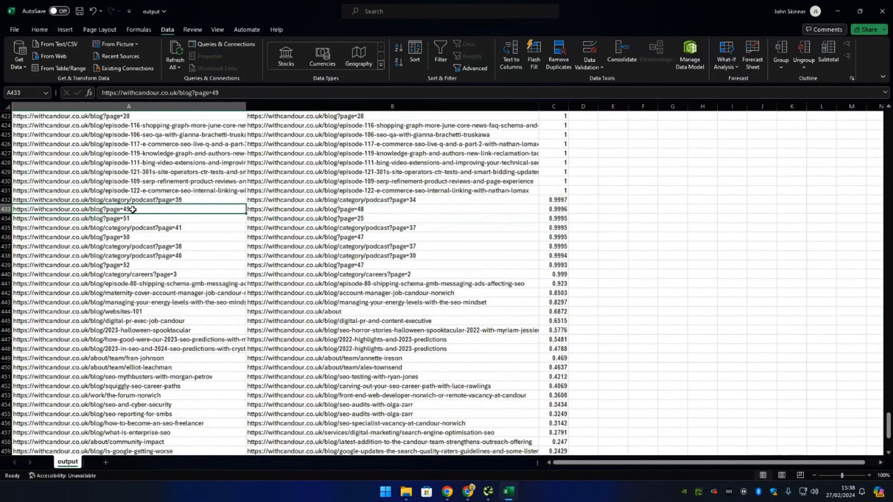
drag(245, 208, 274, 207)
click(171, 255)
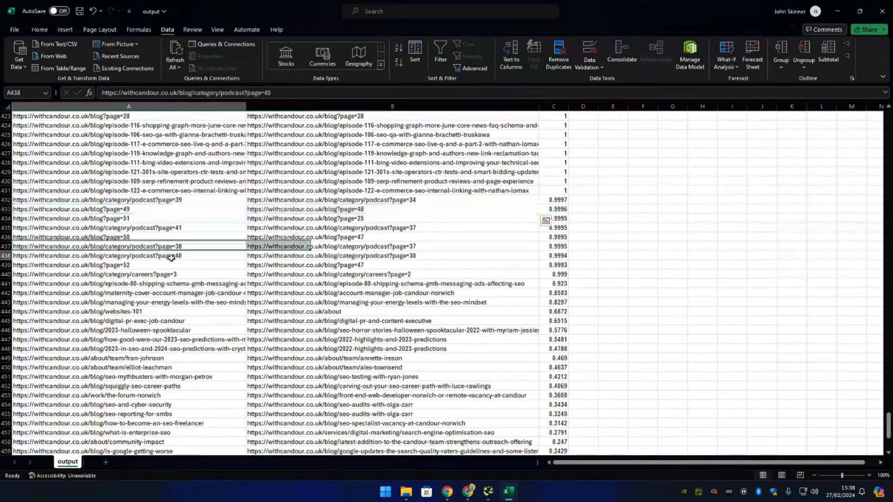
click(158, 207)
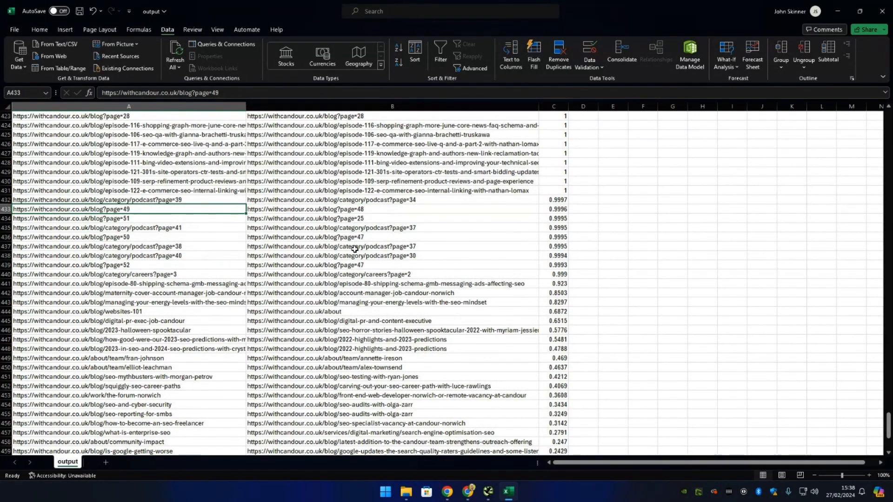
mouse_move(248, 213)
mouse_down()
mouse_move(223, 237)
mouse_move(227, 214)
mouse_move(258, 232)
mouse_move(231, 218)
mouse_move(260, 219)
mouse_up()
click(227, 210)
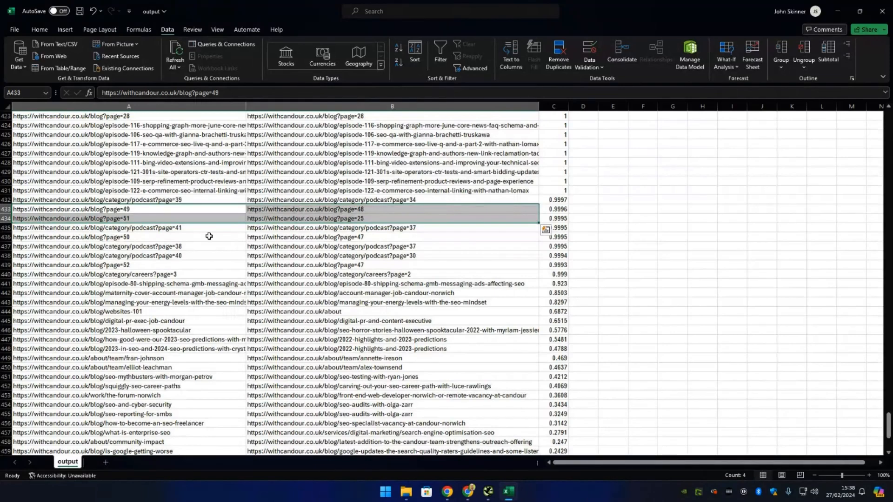
click(187, 250)
drag(175, 209, 283, 218)
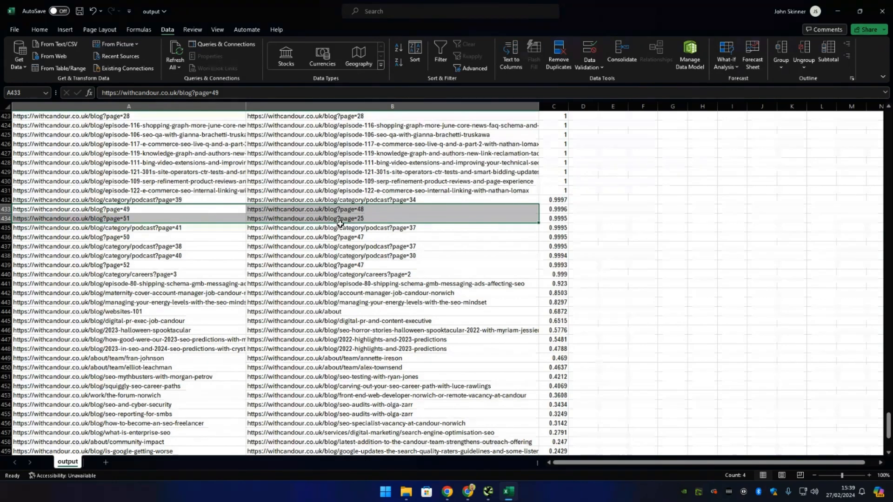
click(287, 275)
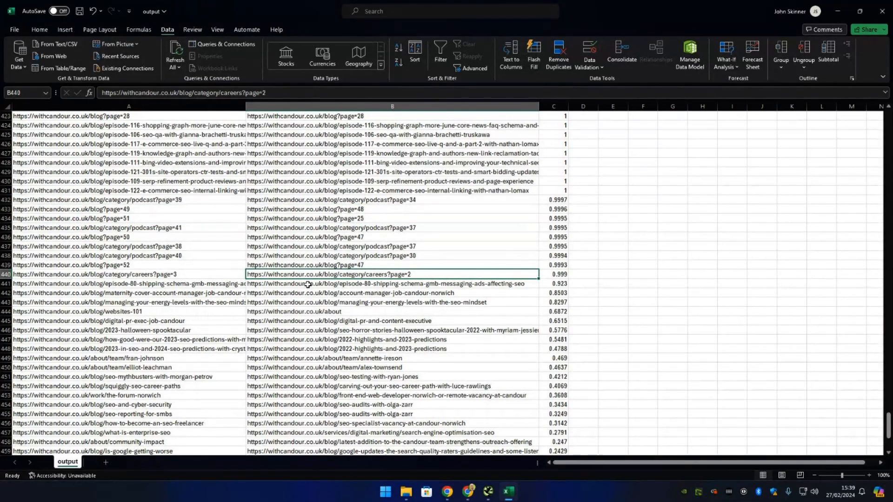